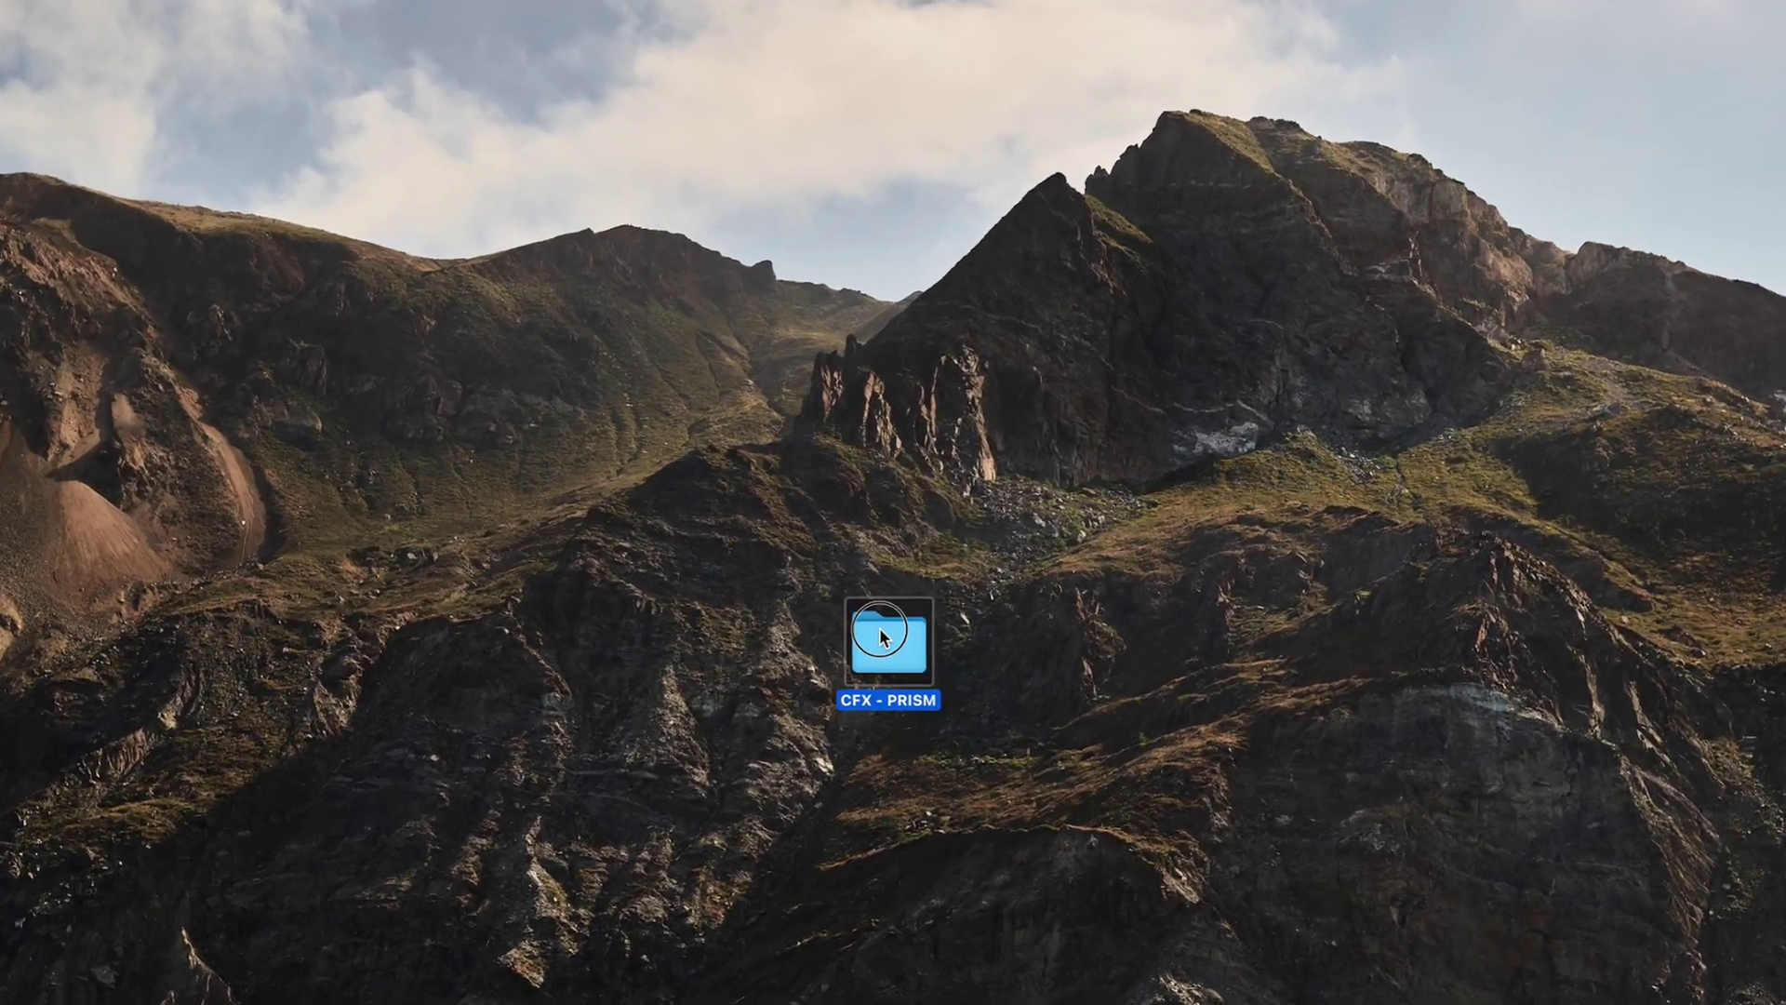
Open the CFX - PRISM pack, preview the Prism - 3.jpg example, then enter the 02 - PRISM folder.
double_click(880, 627)
key(super+Down)
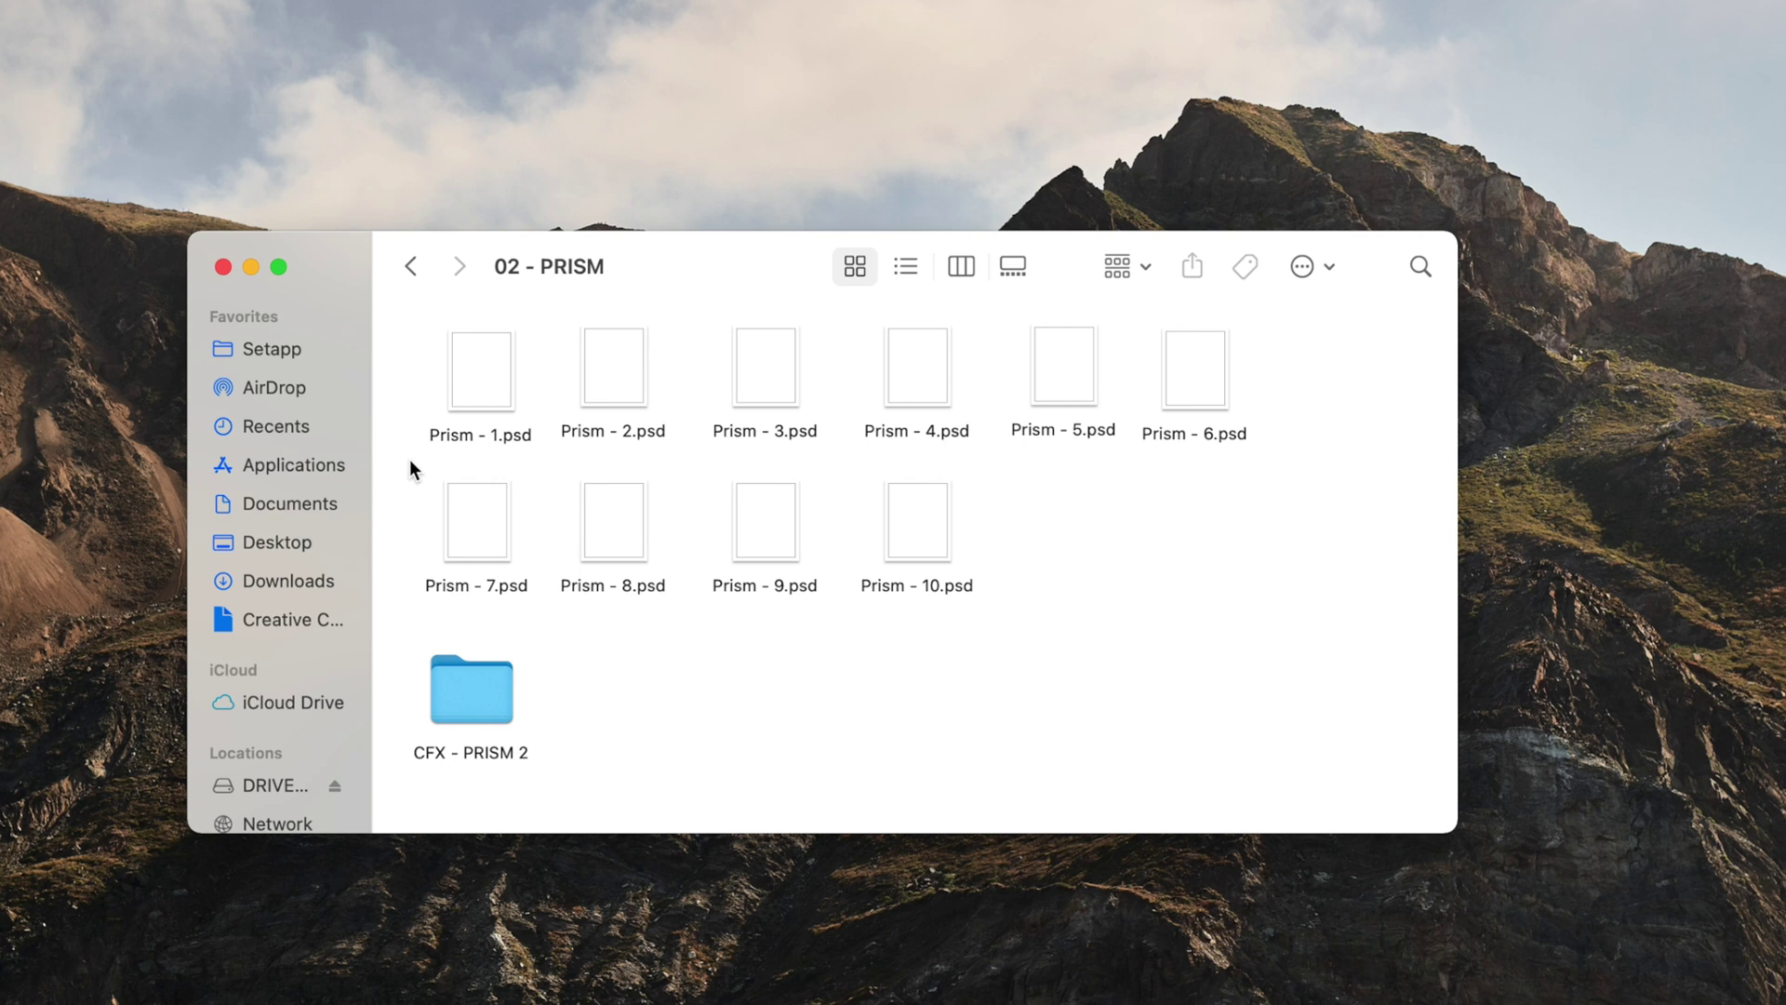
click(411, 270)
double_click(622, 370)
click(778, 382)
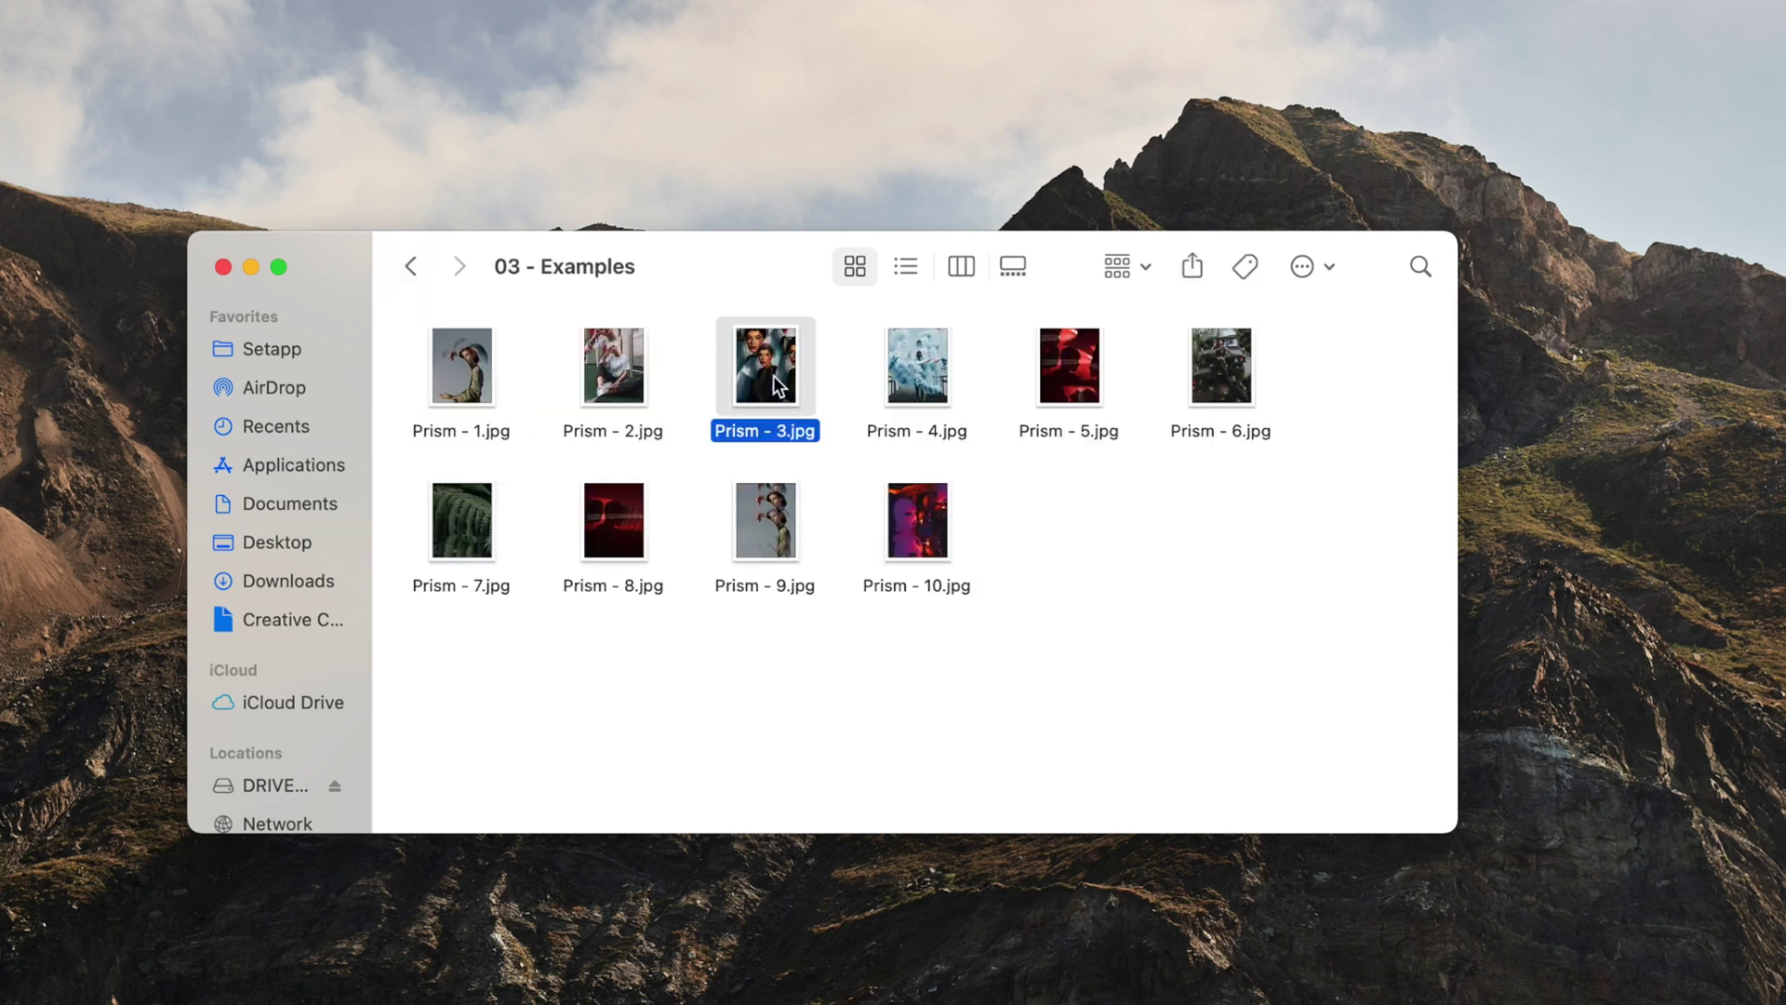
key(space)
key(space)
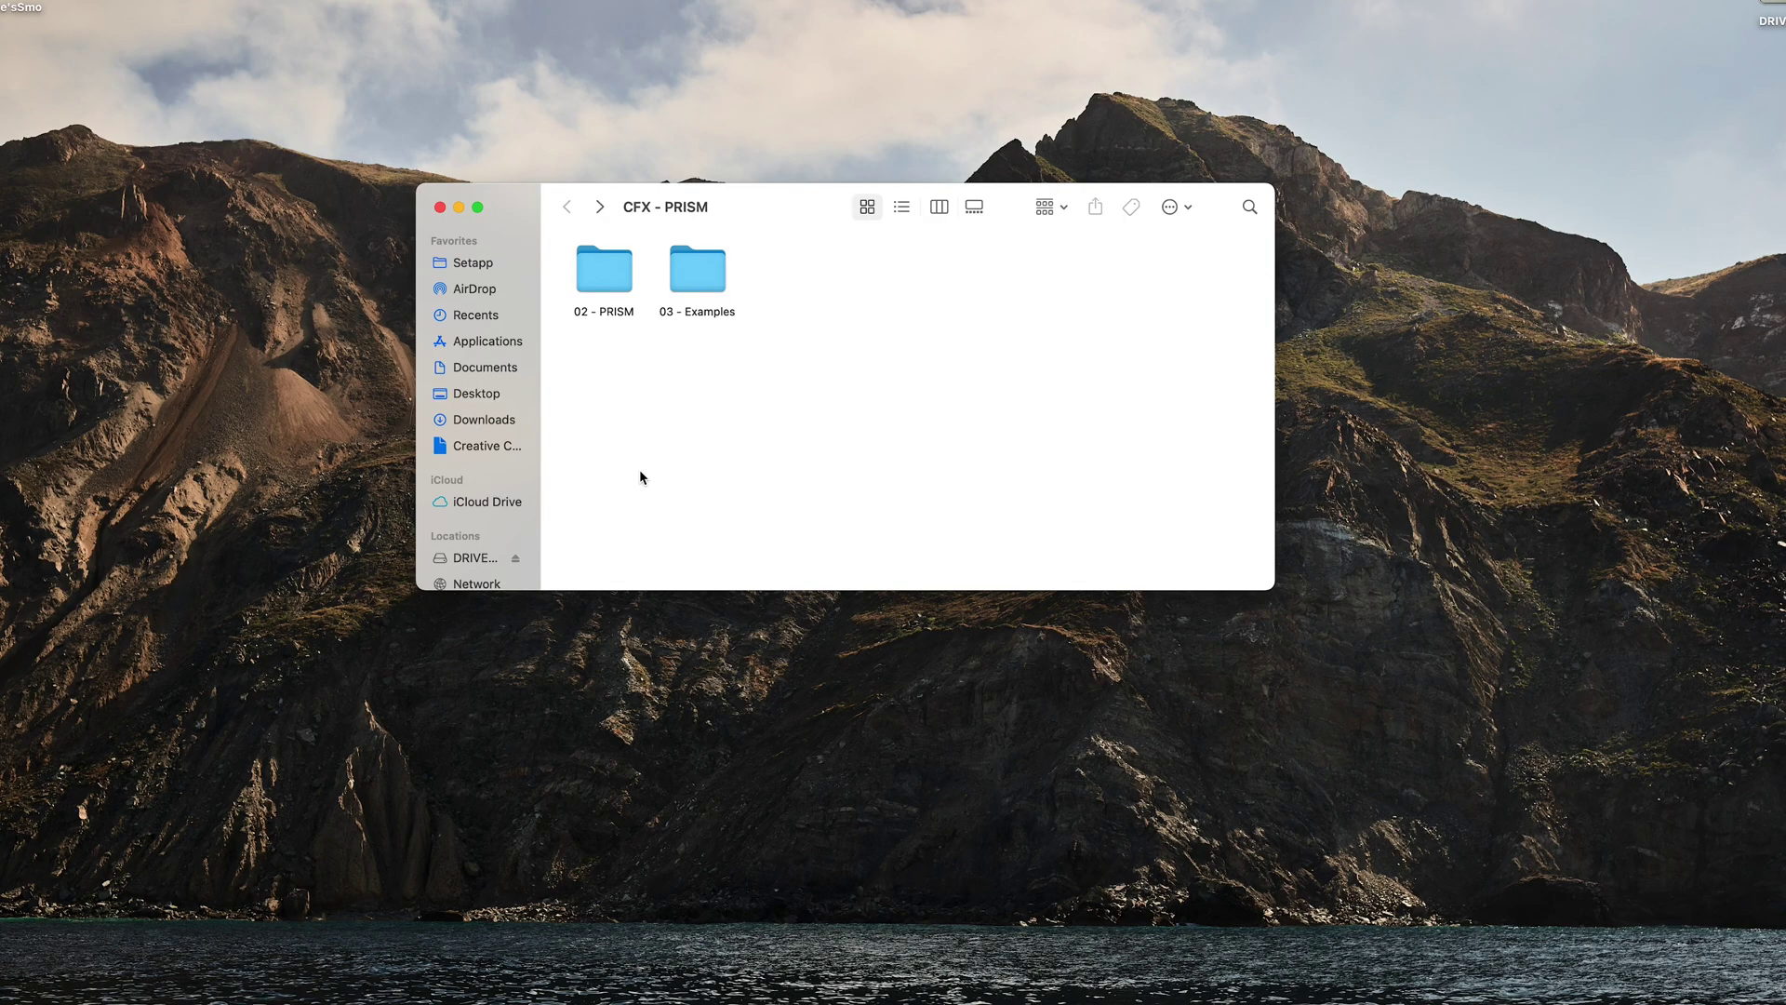
double_click(601, 277)
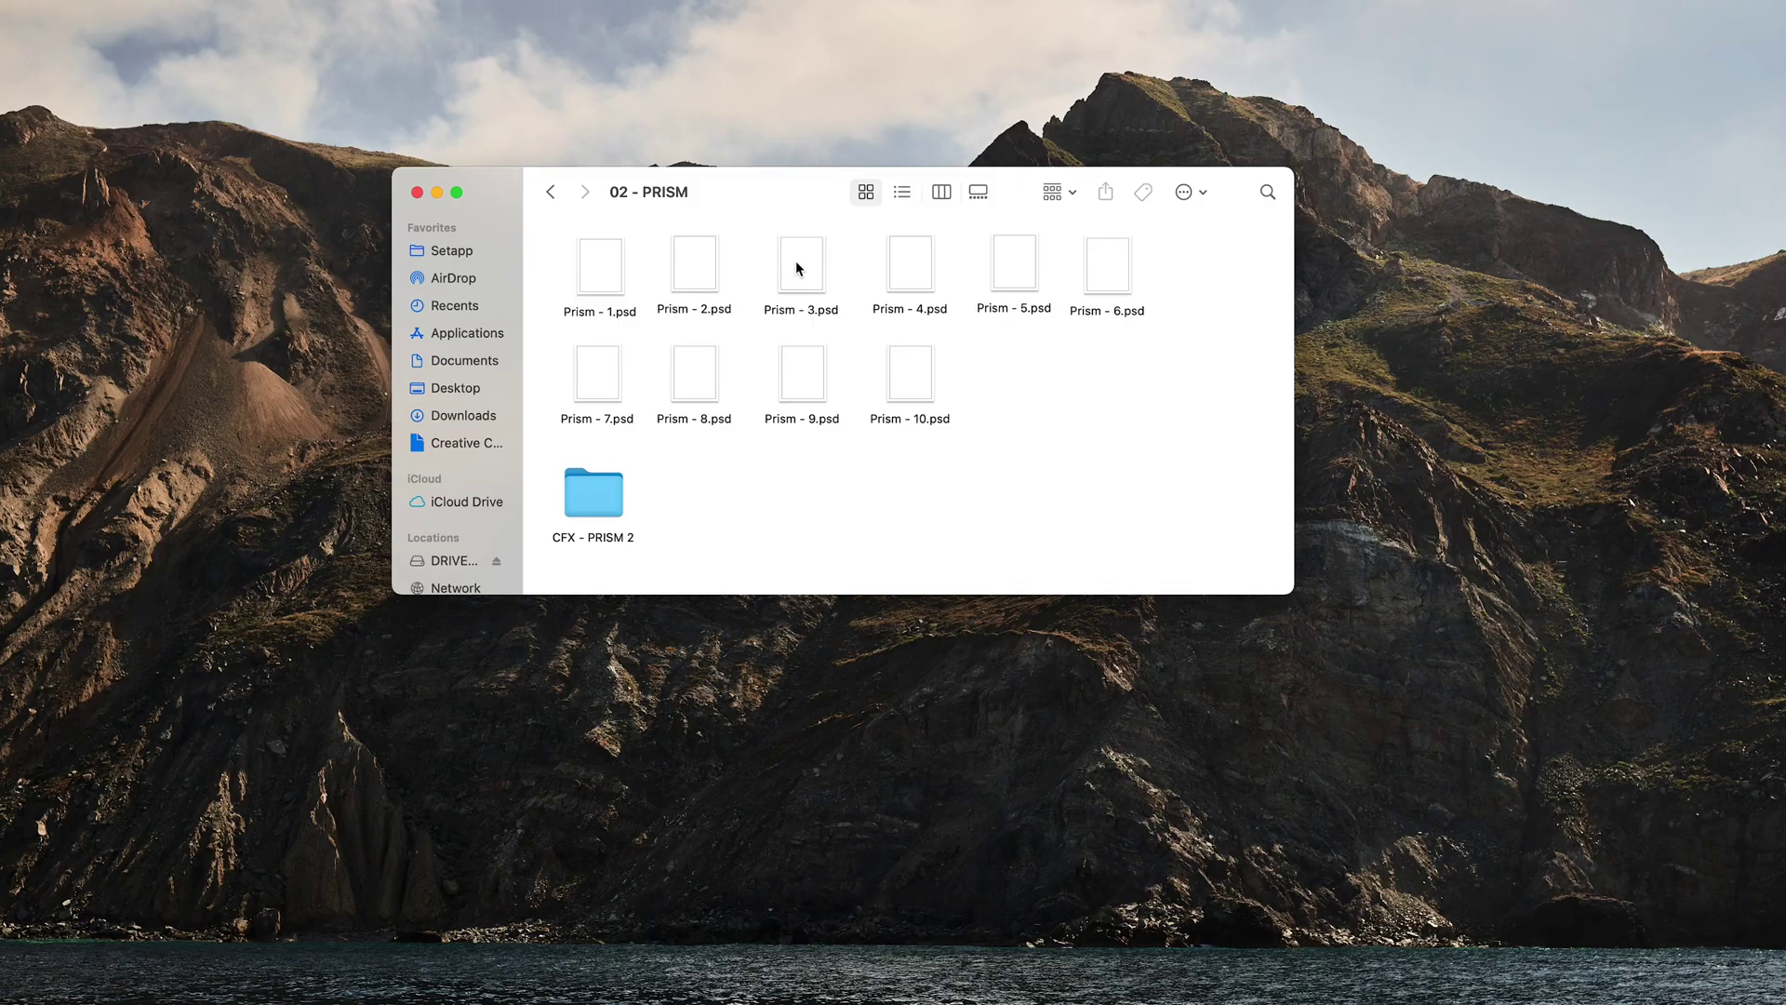
Open Prism - 3.psd from the 02 - PRISM folder in Photoshop.
double_click(797, 269)
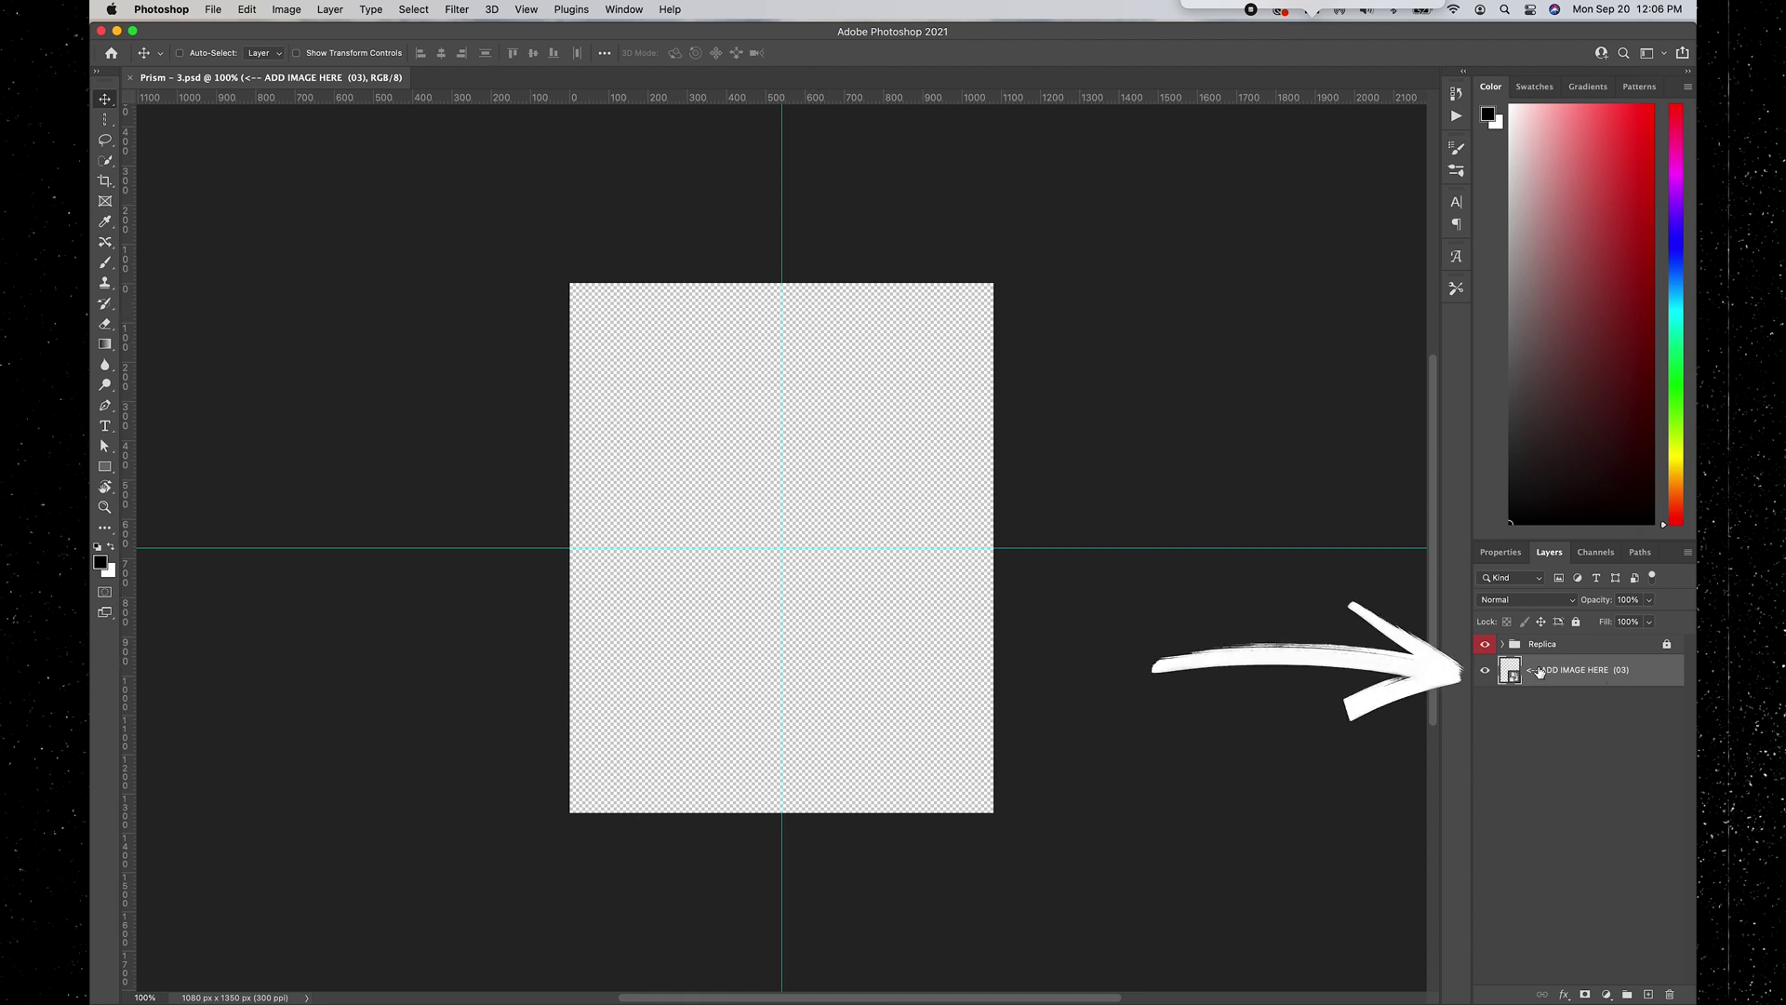
Open the ADD YOUR IMAGE smart object, place new.jpg in it, and enlarge it to fill the canvas.
double_click(1510, 674)
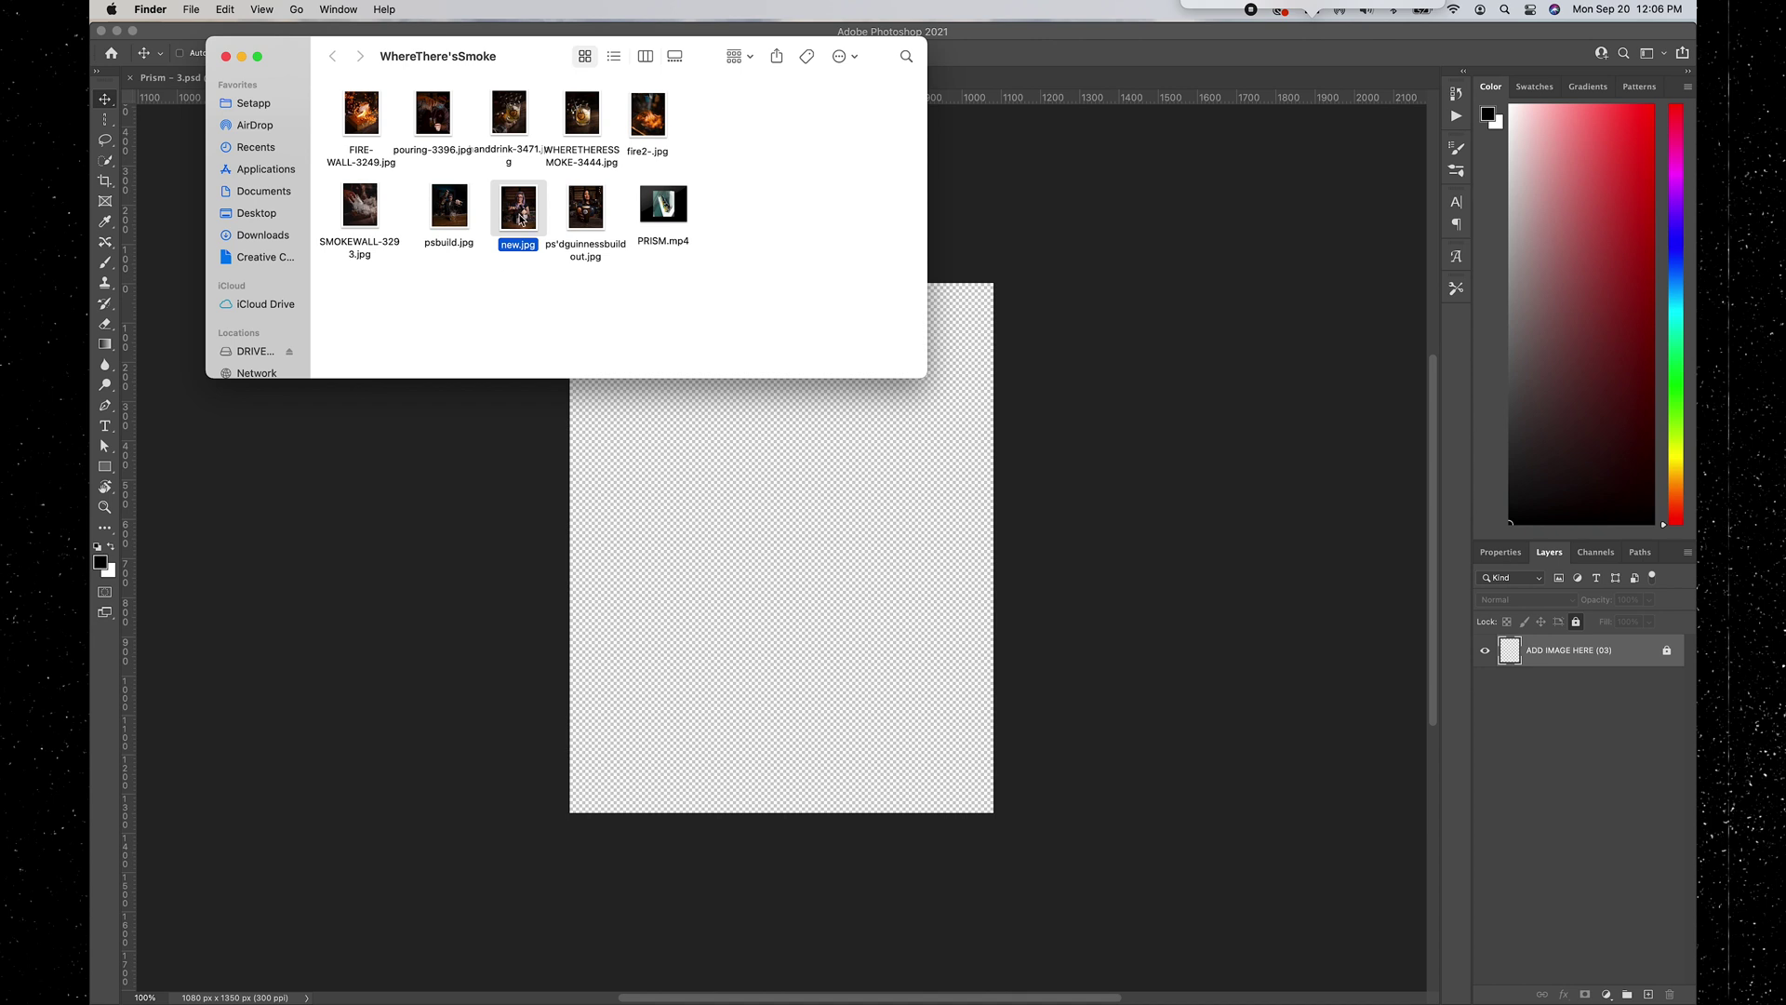
drag(521, 218, 737, 478)
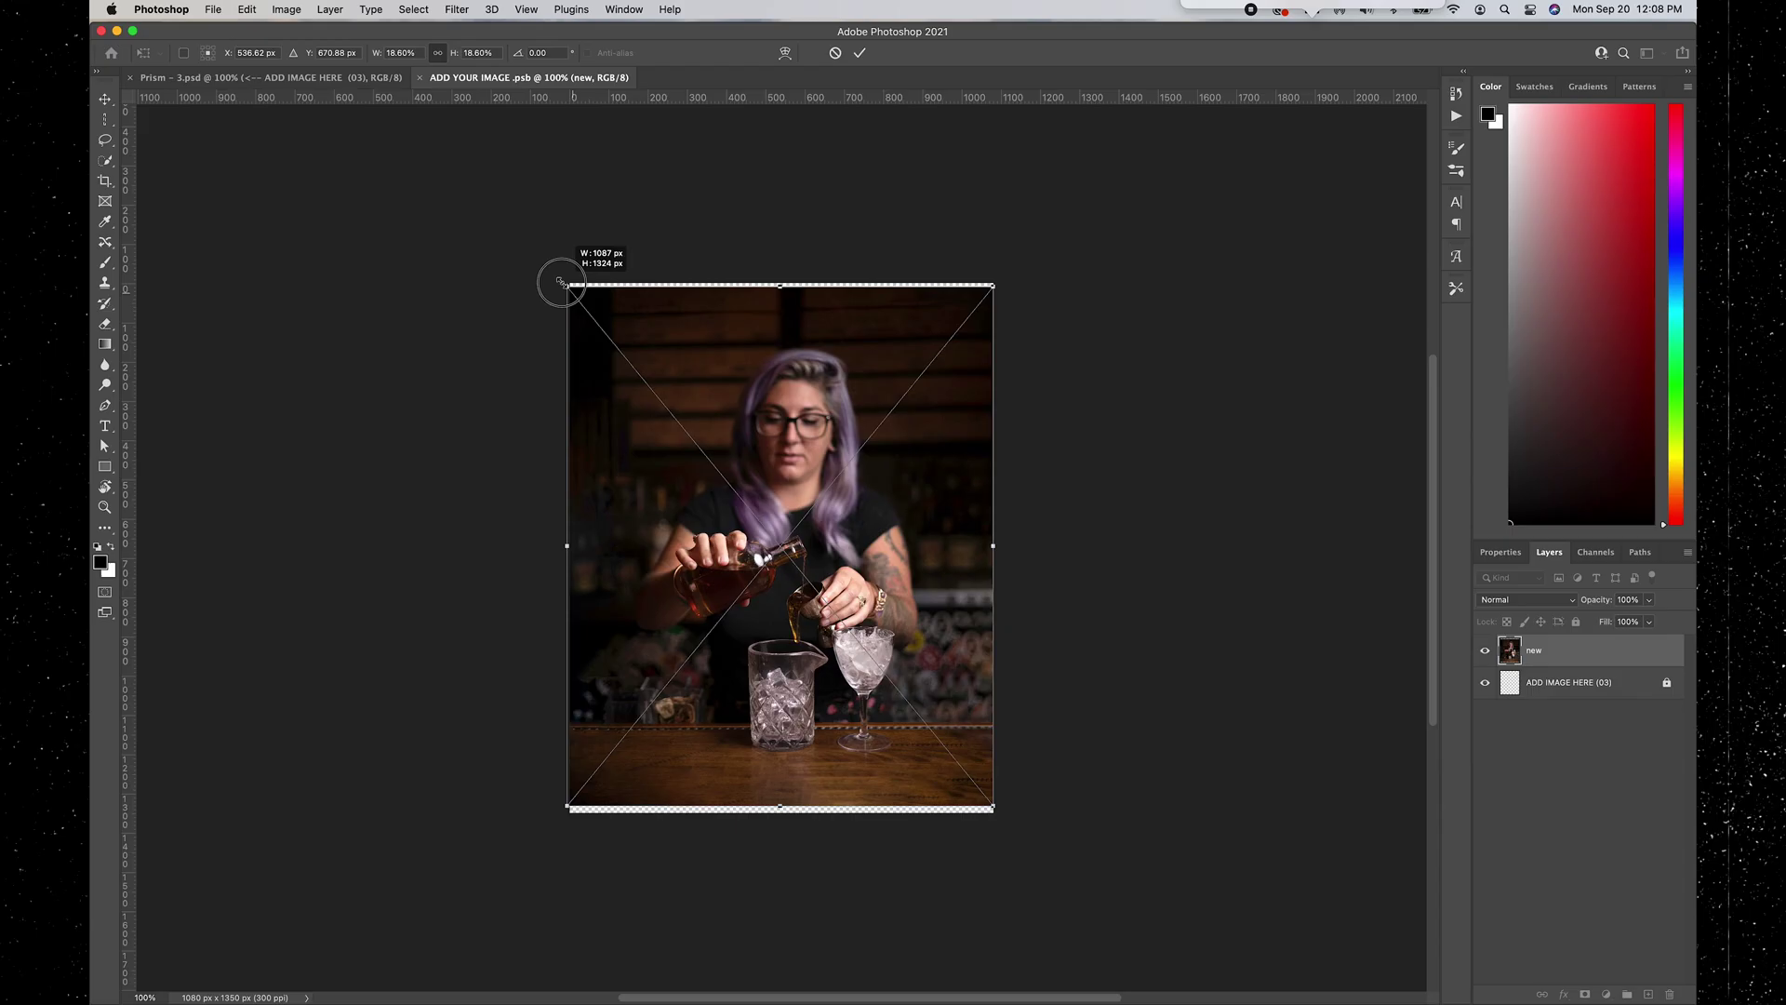
drag(992, 807, 1008, 823)
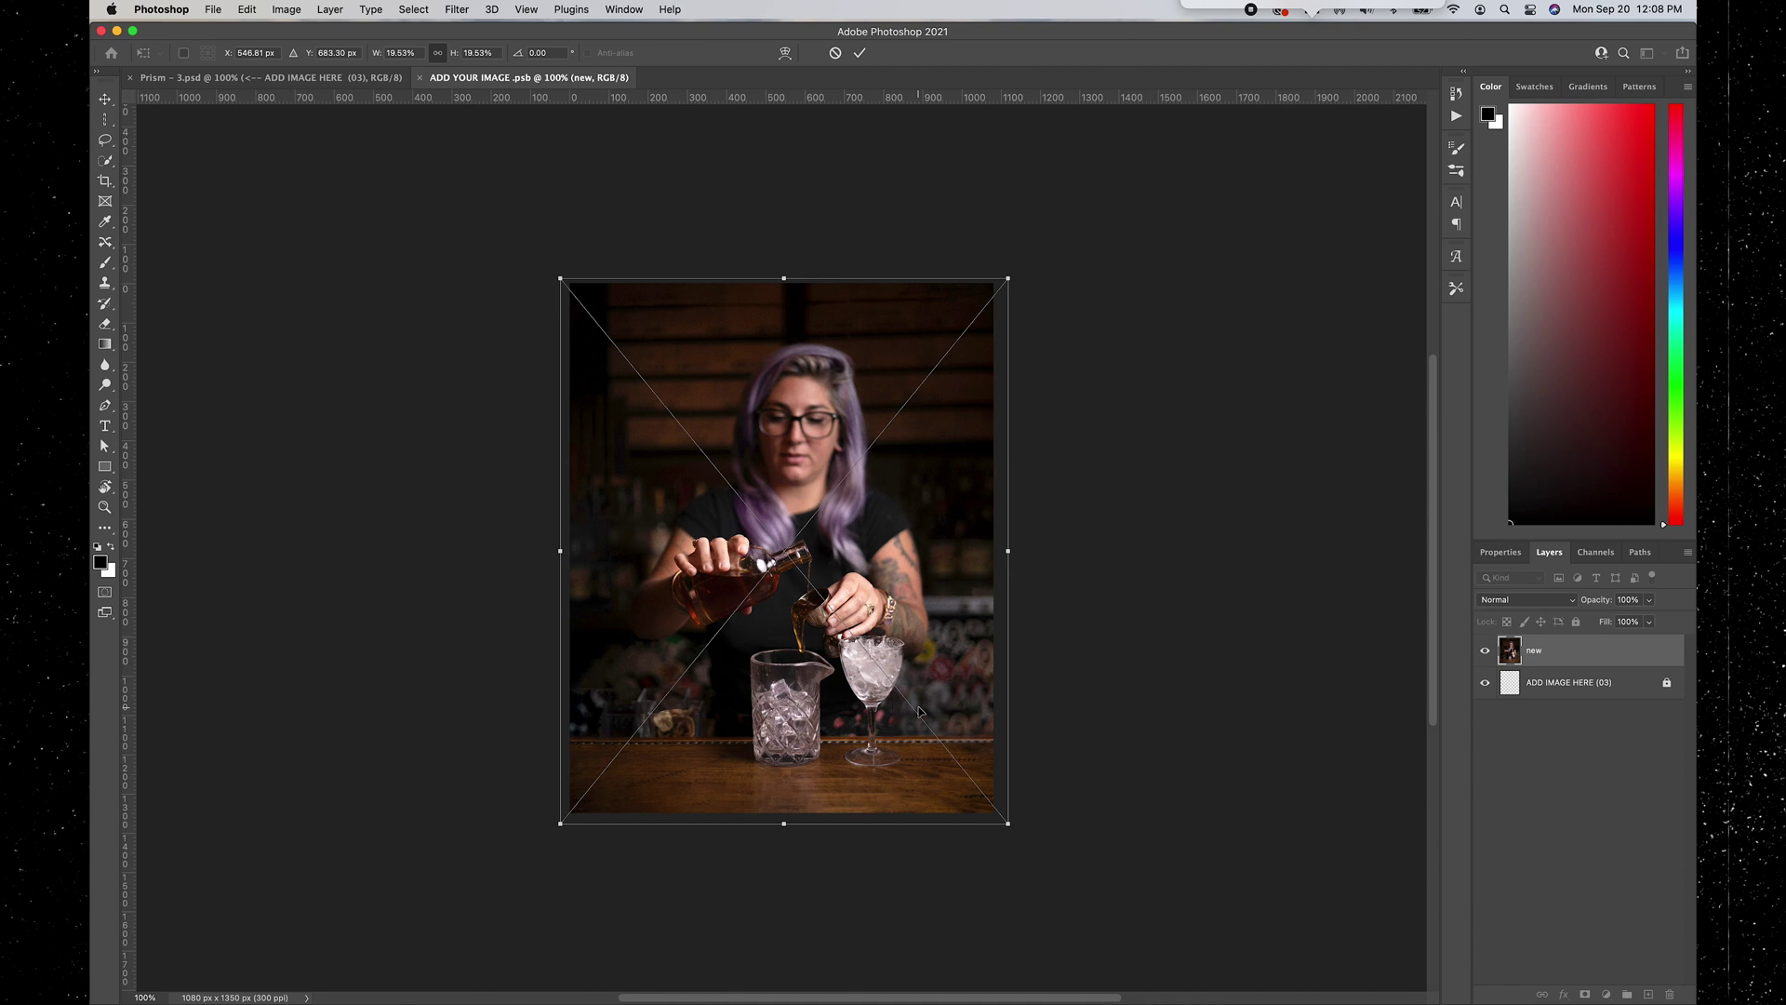
Commit the new.jpg transform and save the smart object with File > Save.
key(Return)
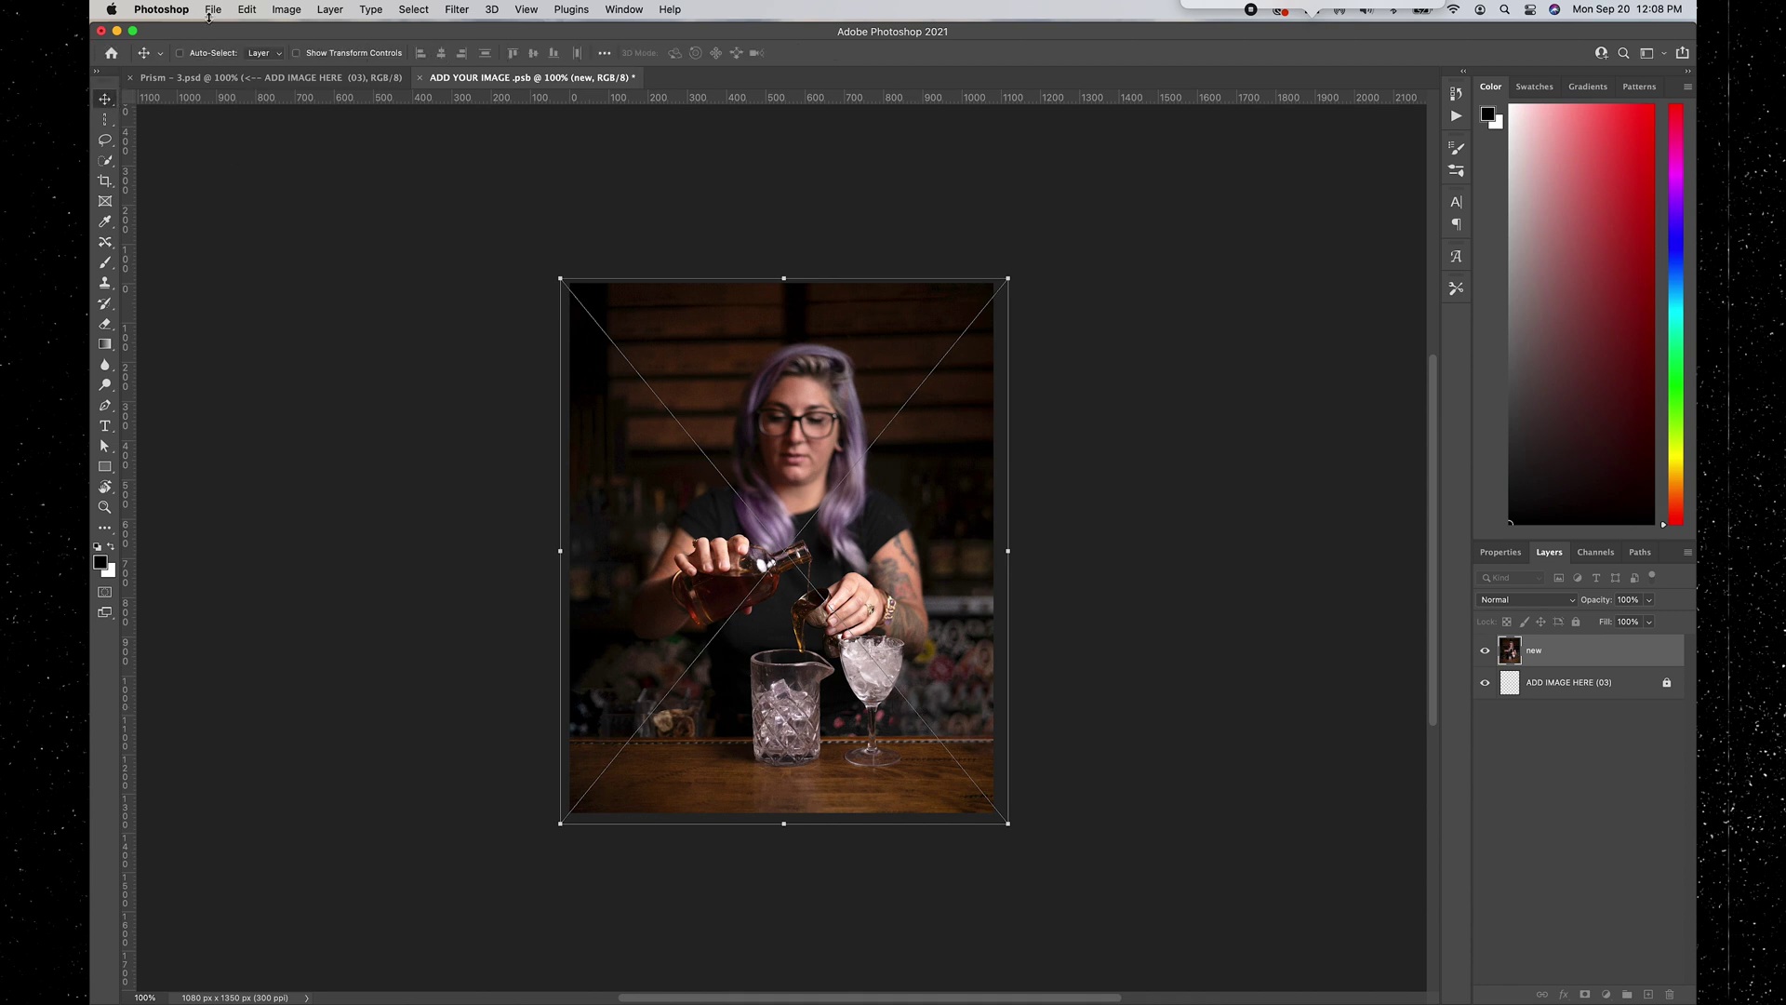
click(213, 9)
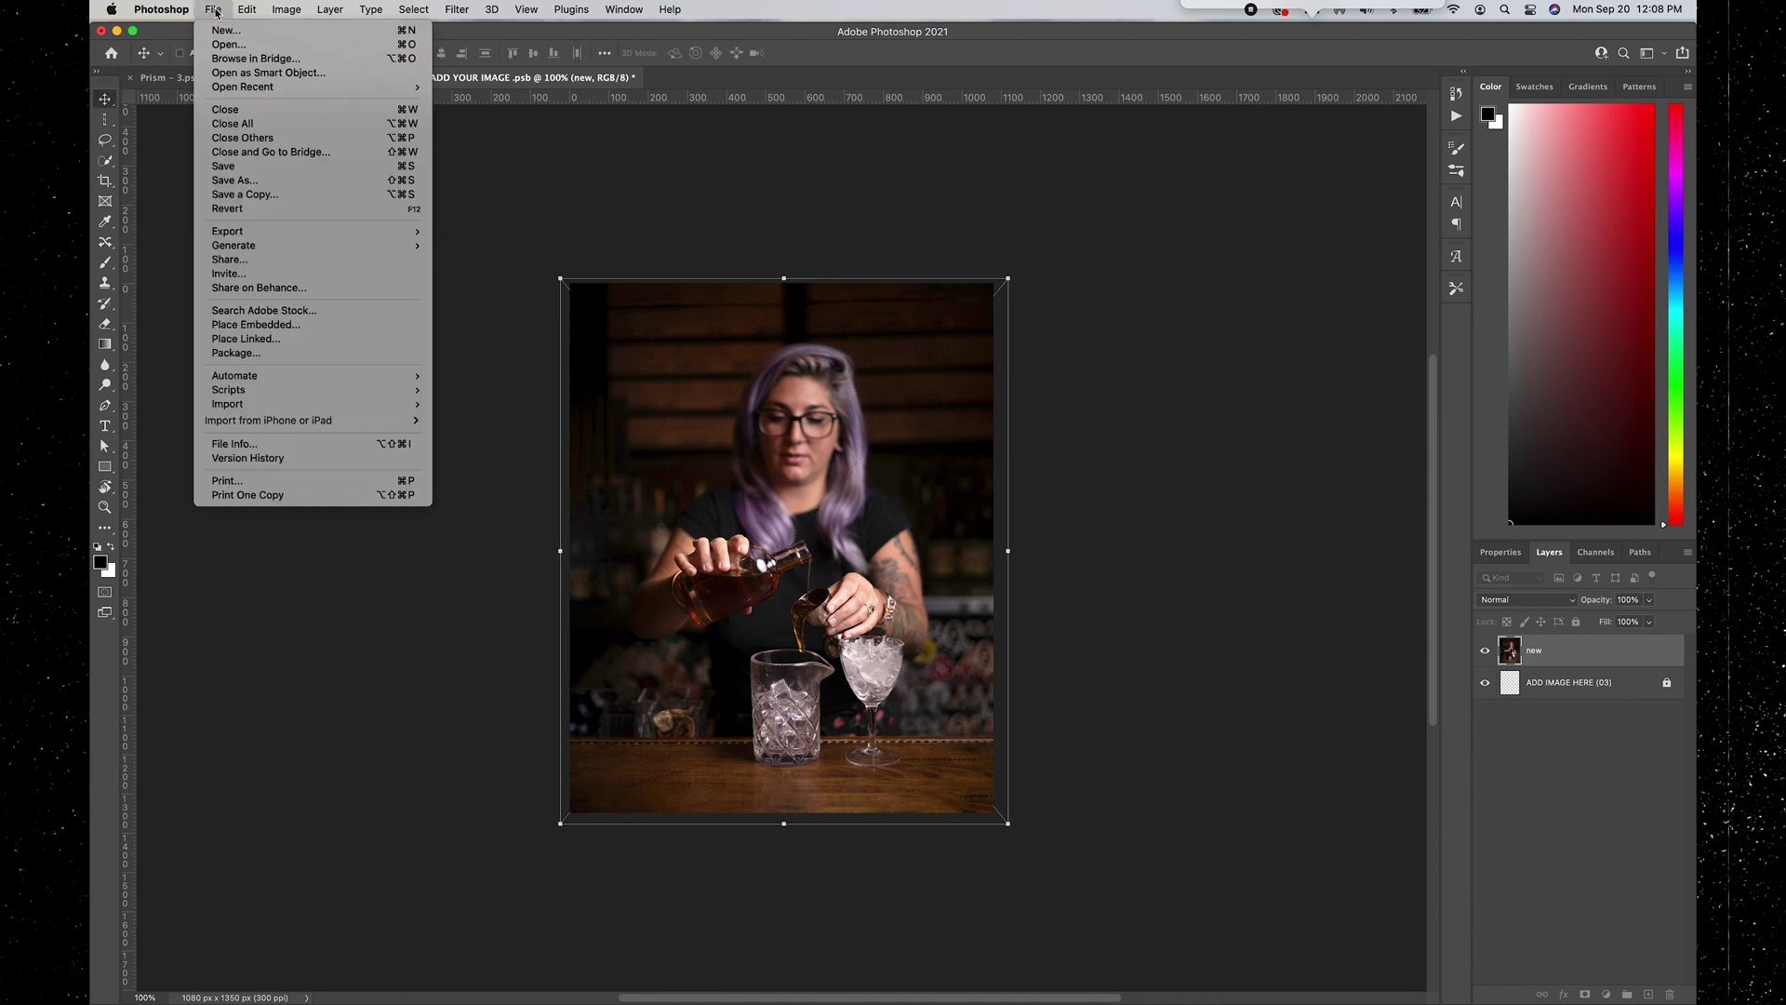
click(244, 168)
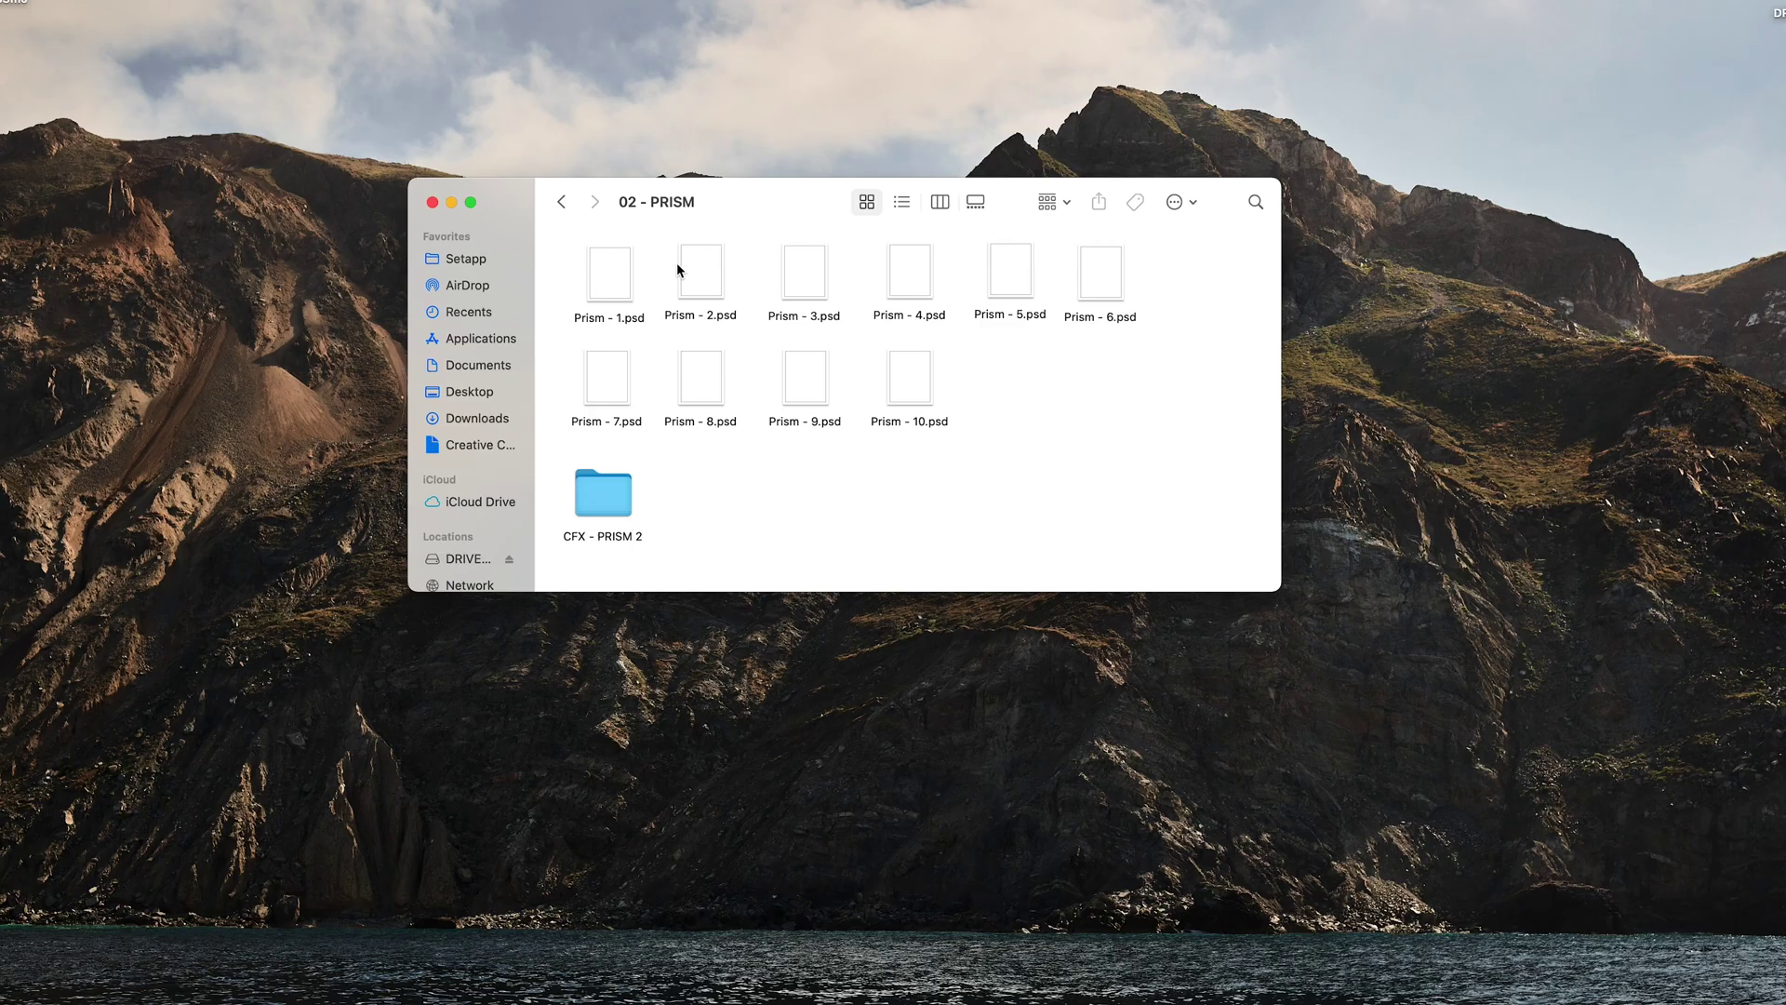
Open Prism - 9.psd's smart object, drop in the woman-pouring photo, and save it.
double_click(806, 376)
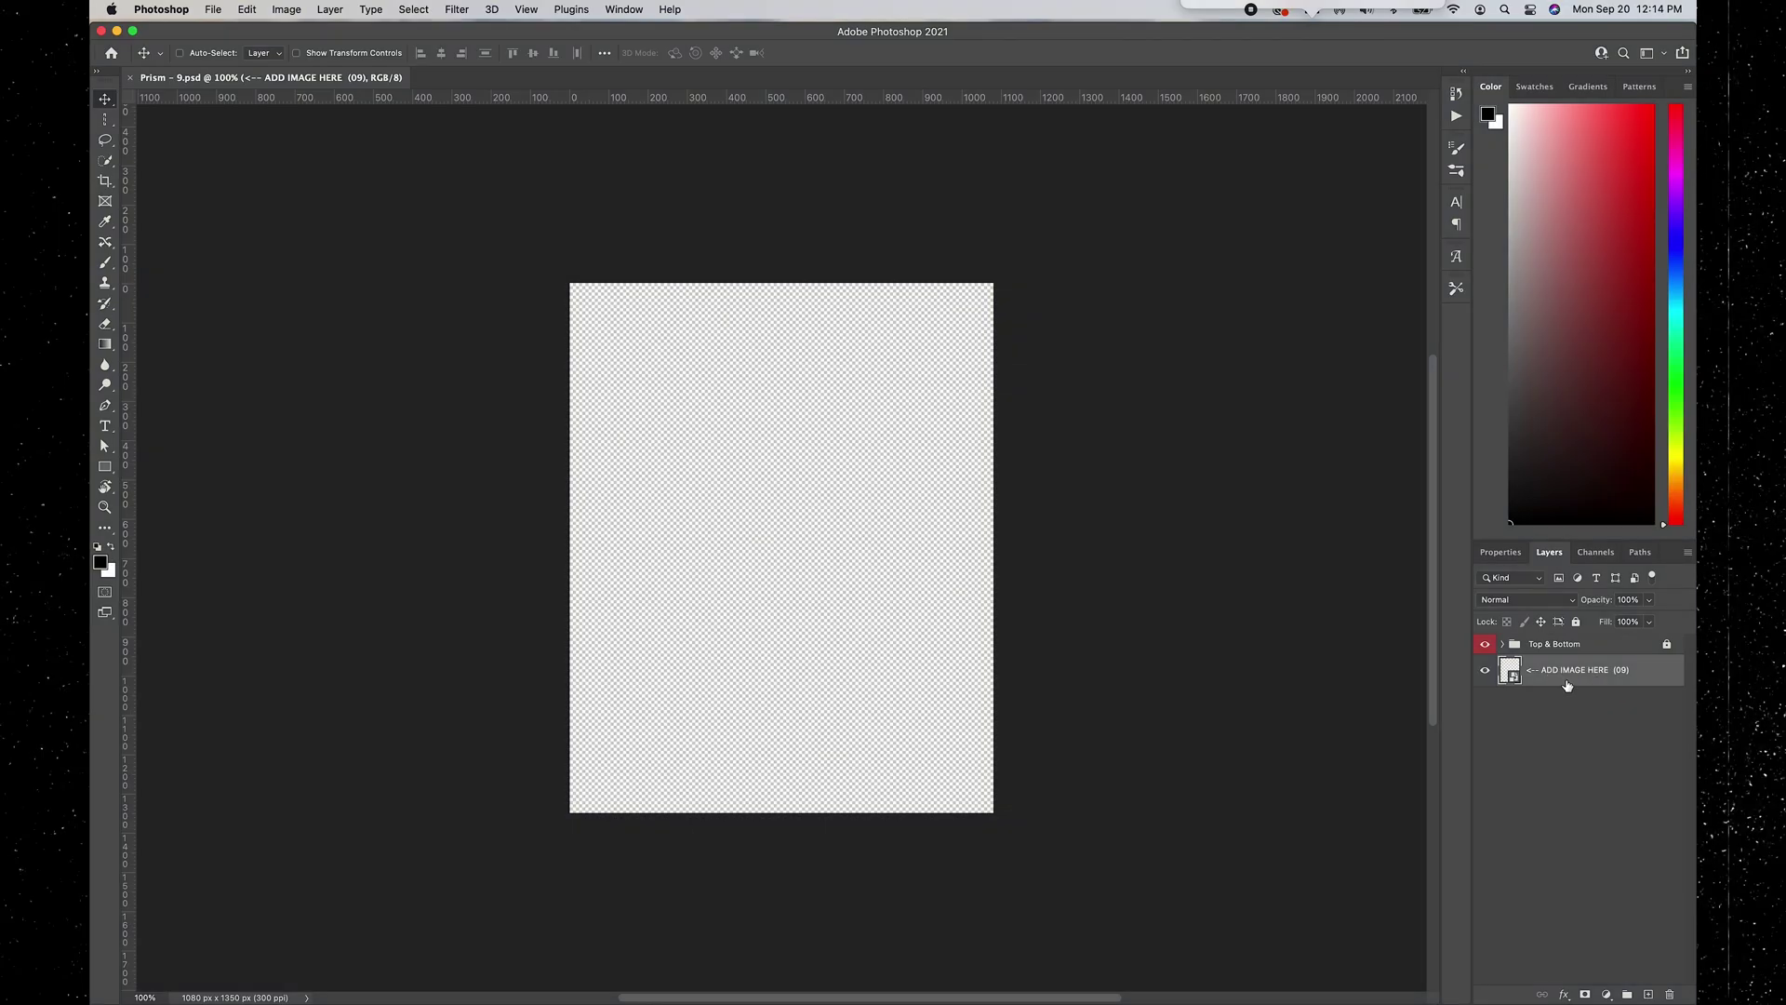
double_click(1511, 673)
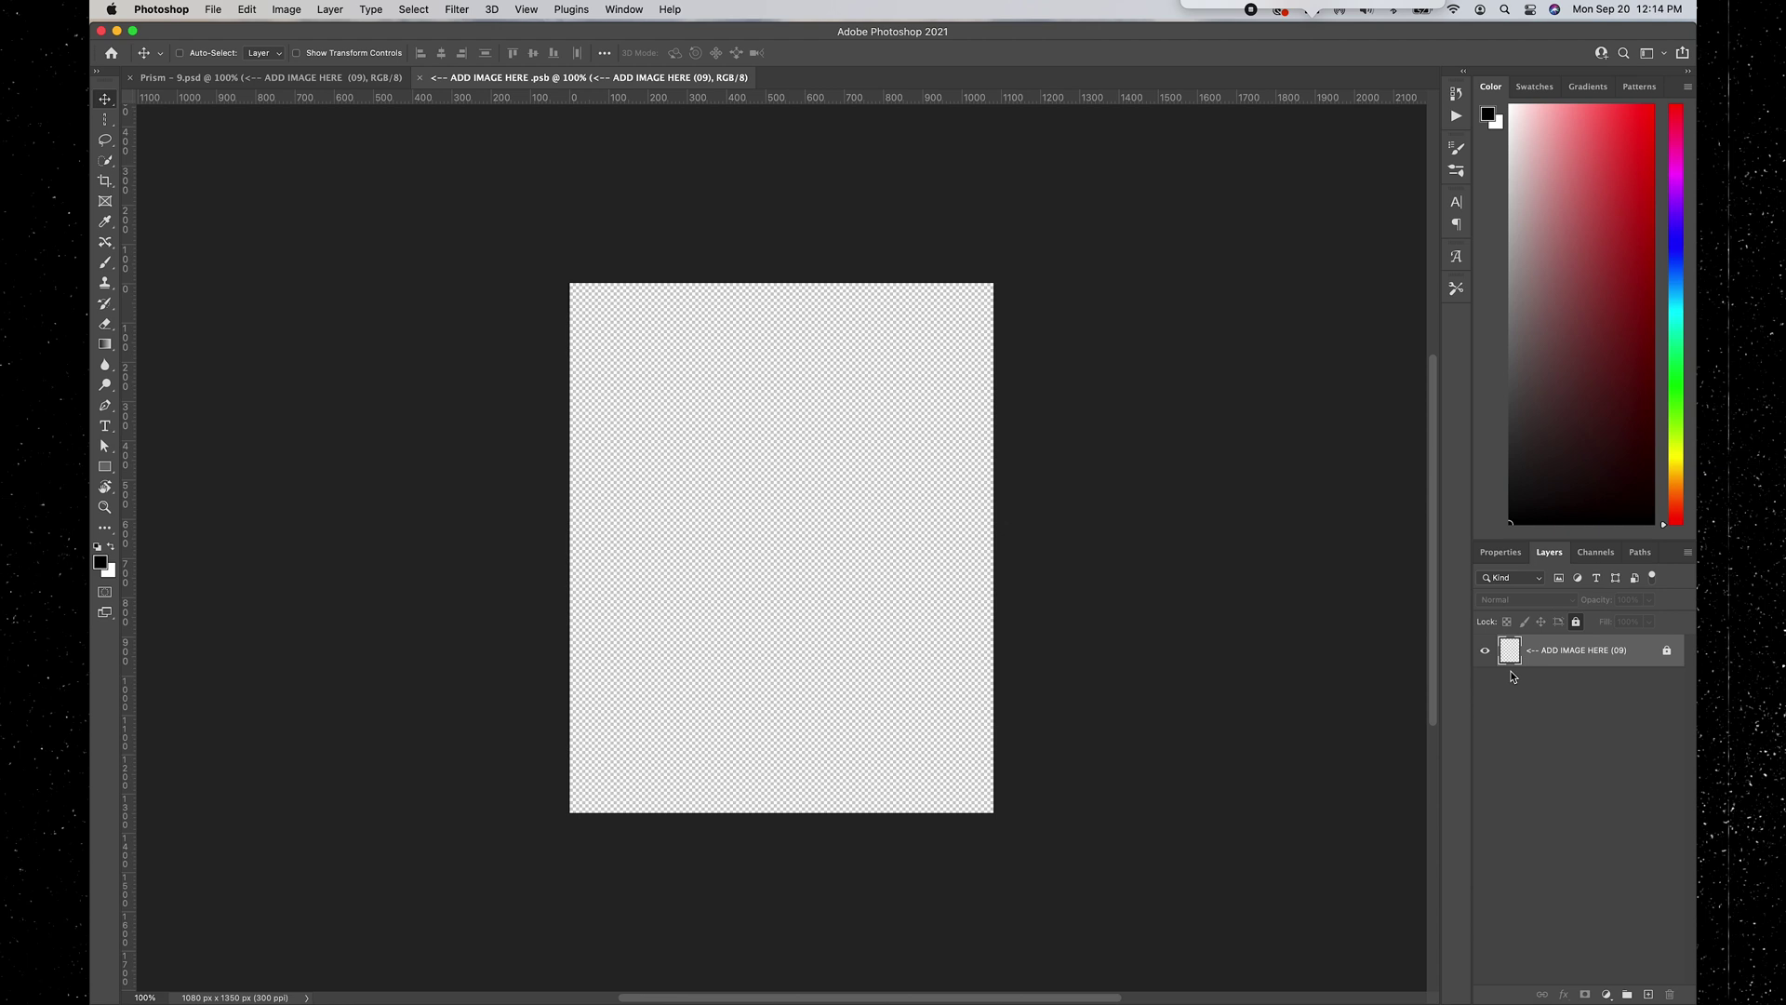
key(ctrl+Up)
key(ctrl+Up)
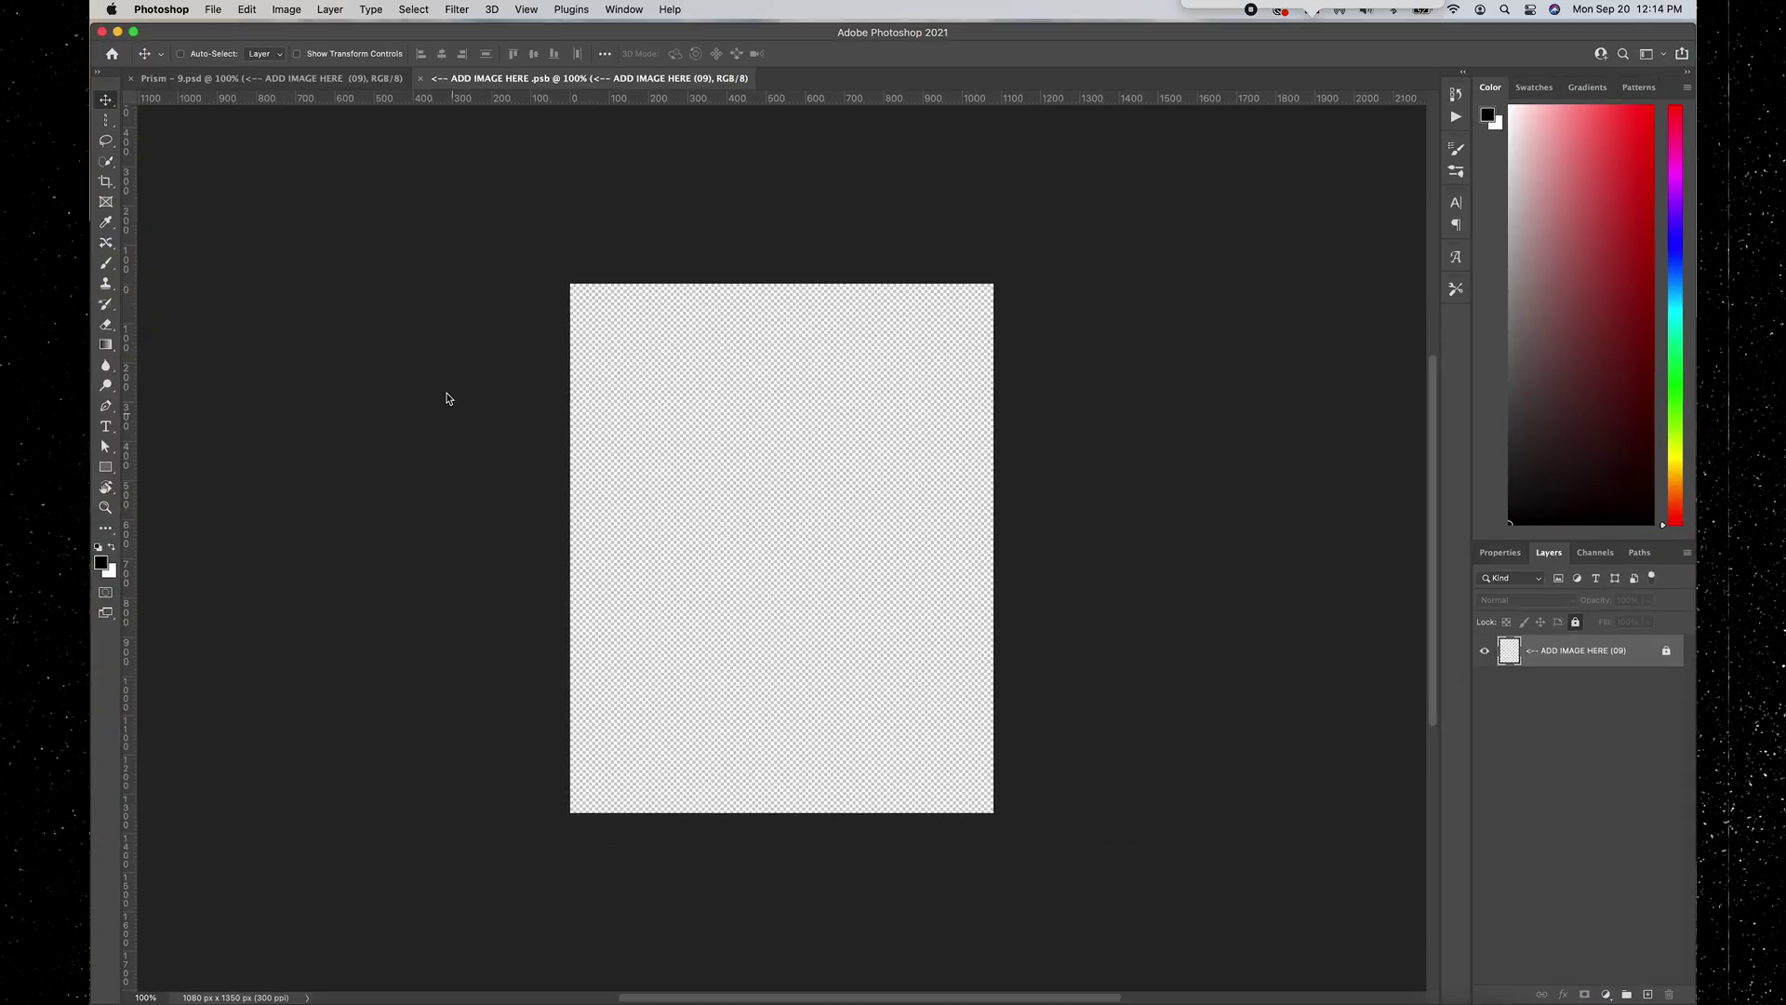
click(117, 30)
click(402, 327)
drag(403, 327, 782, 483)
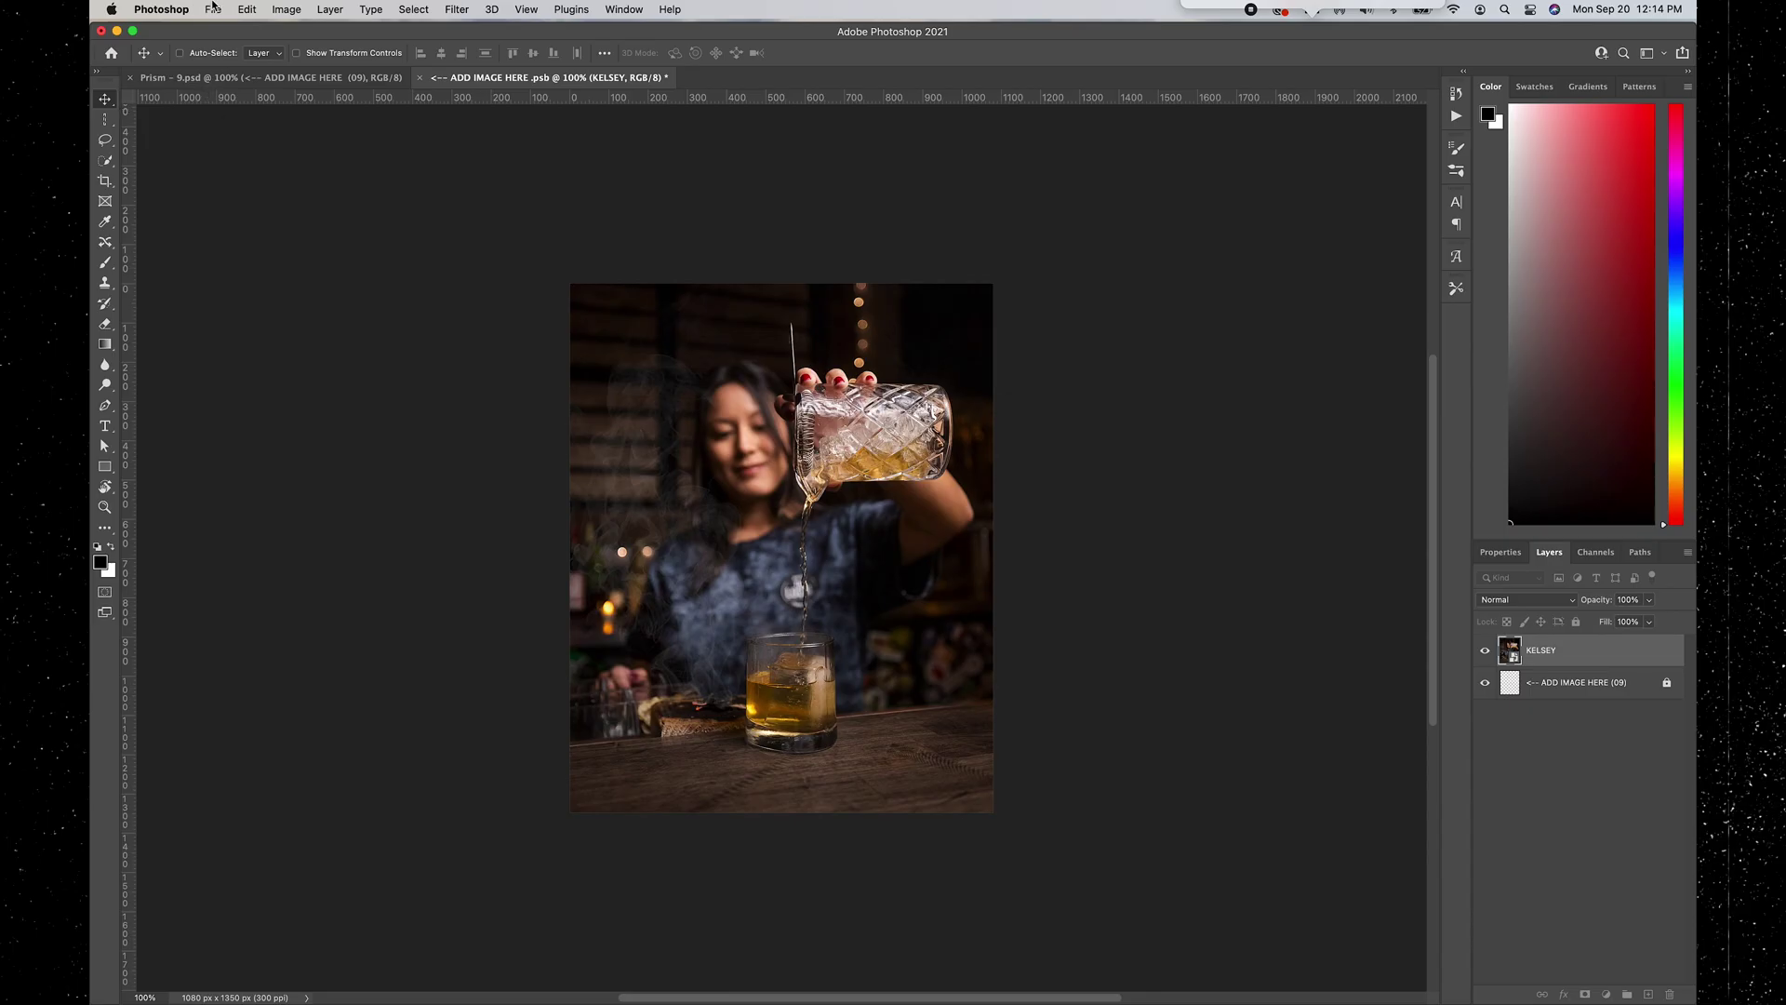
click(213, 8)
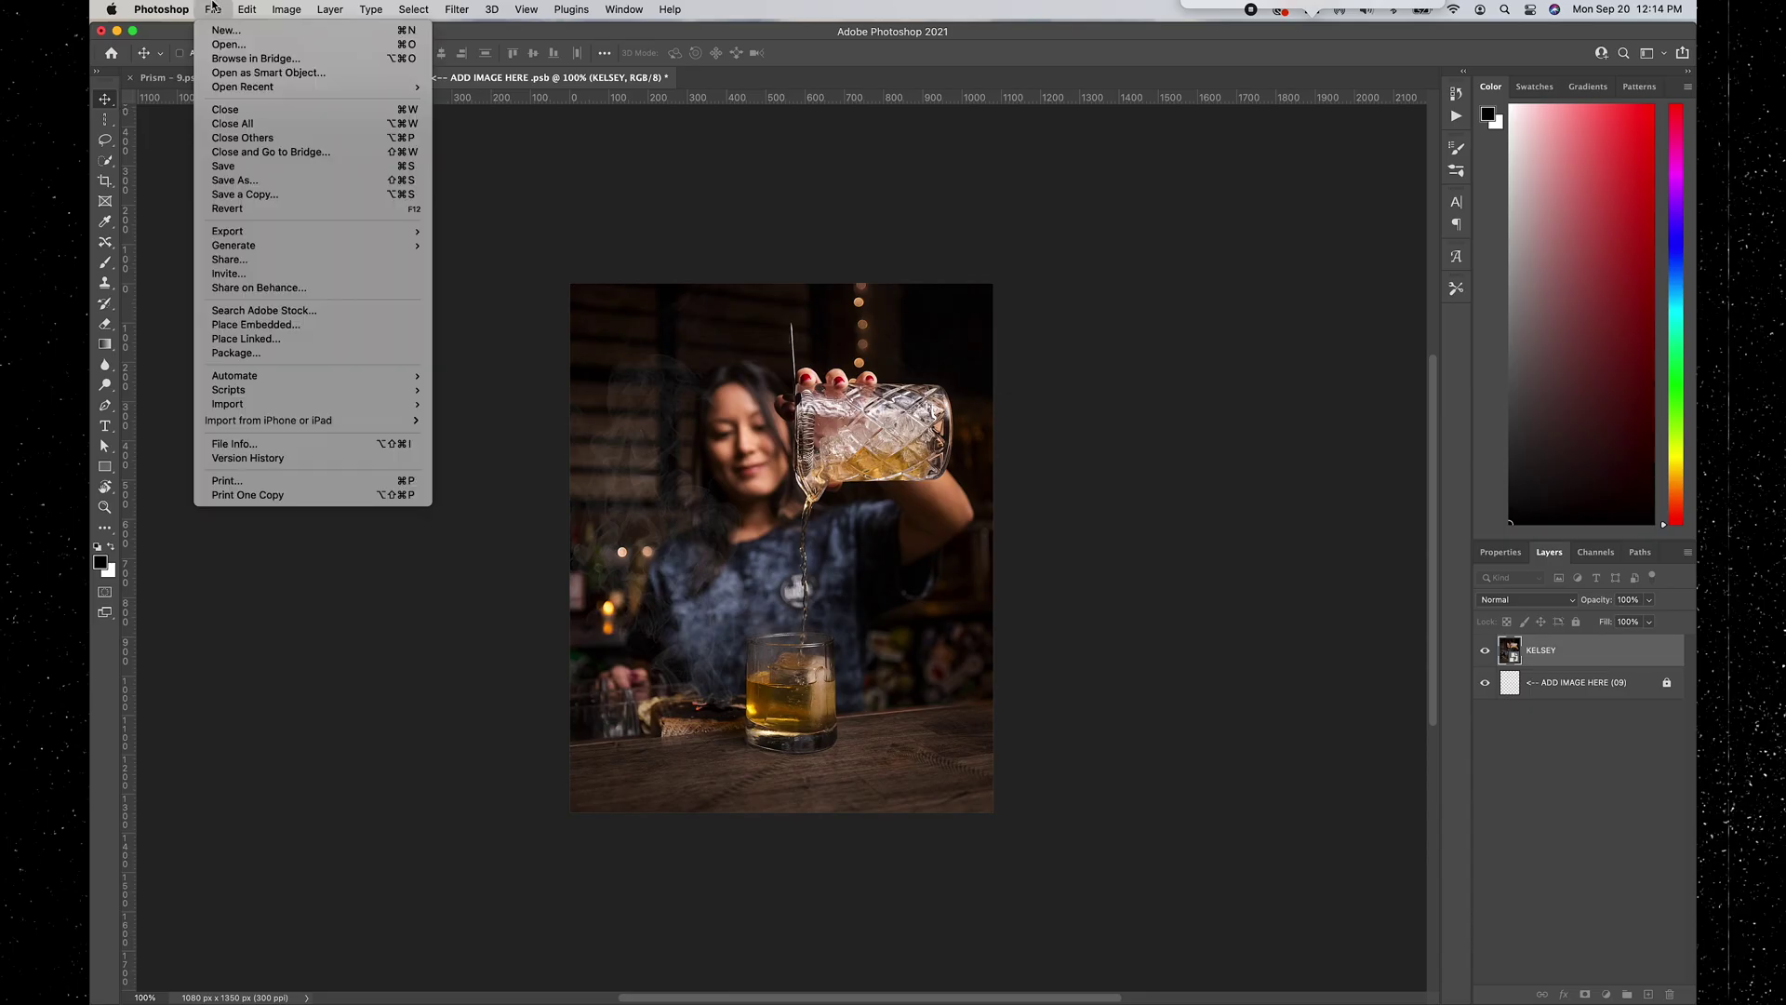
click(237, 169)
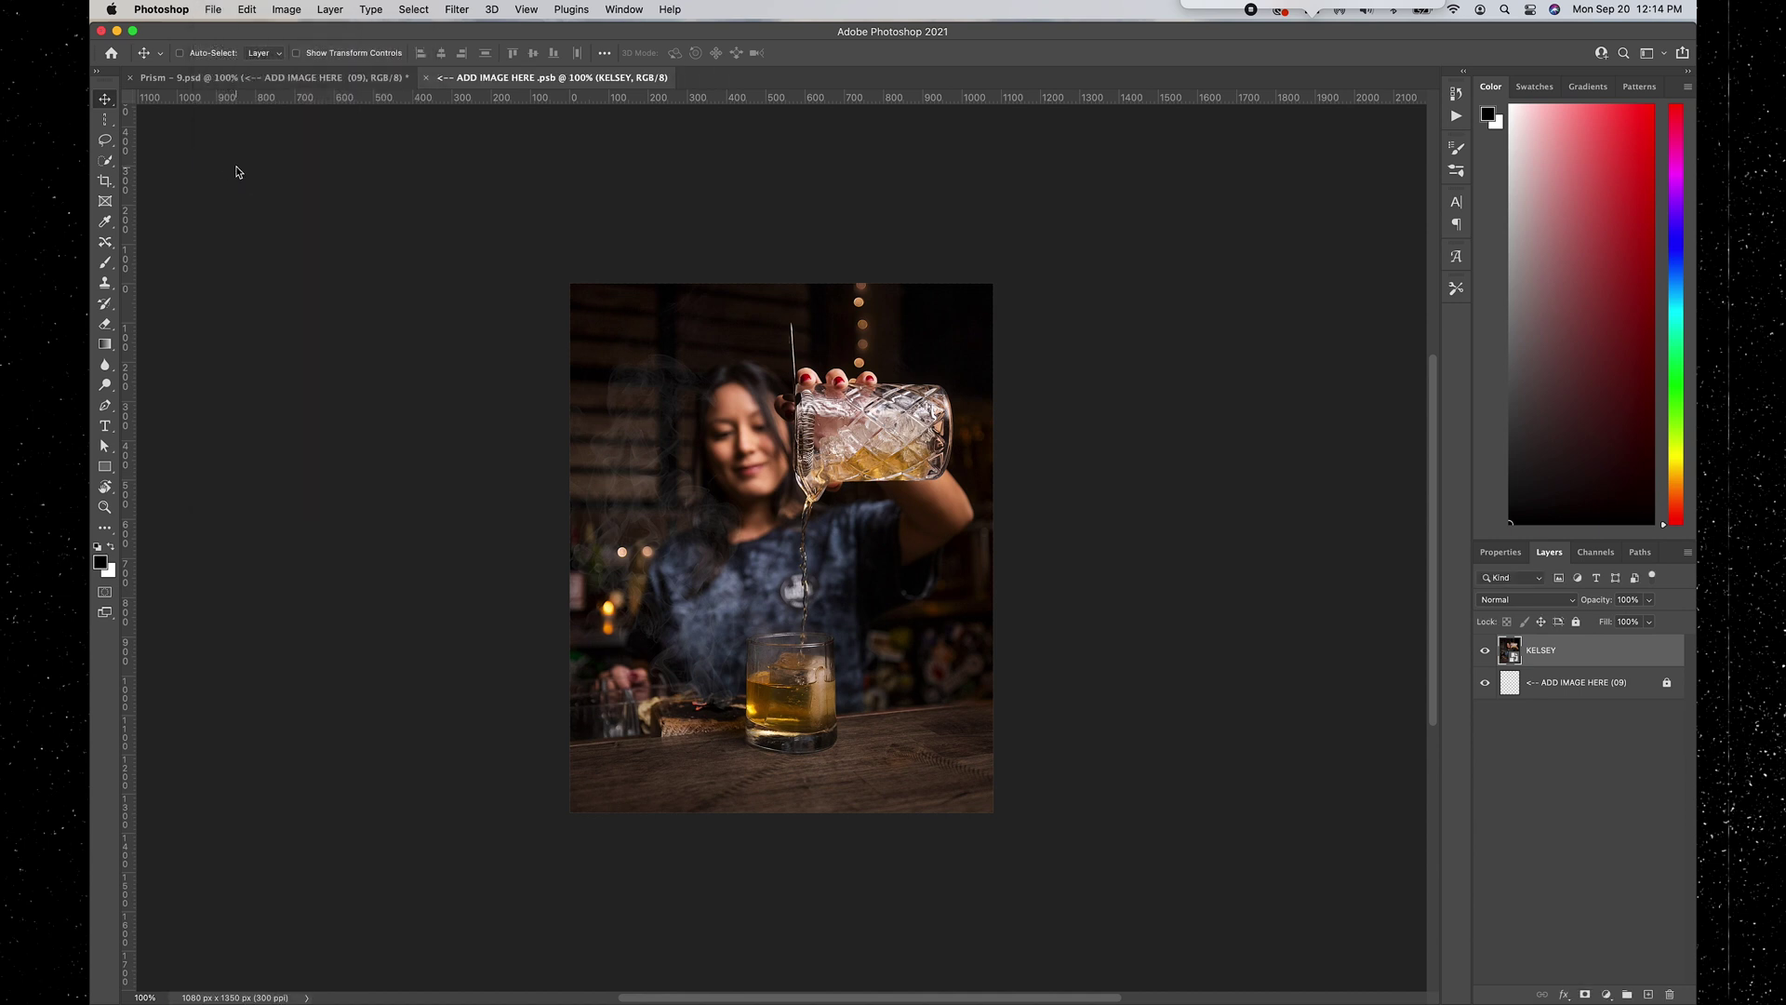
View the Prism - 9.psd composite showing the pouring-drink photo with its prism effect.
click(302, 78)
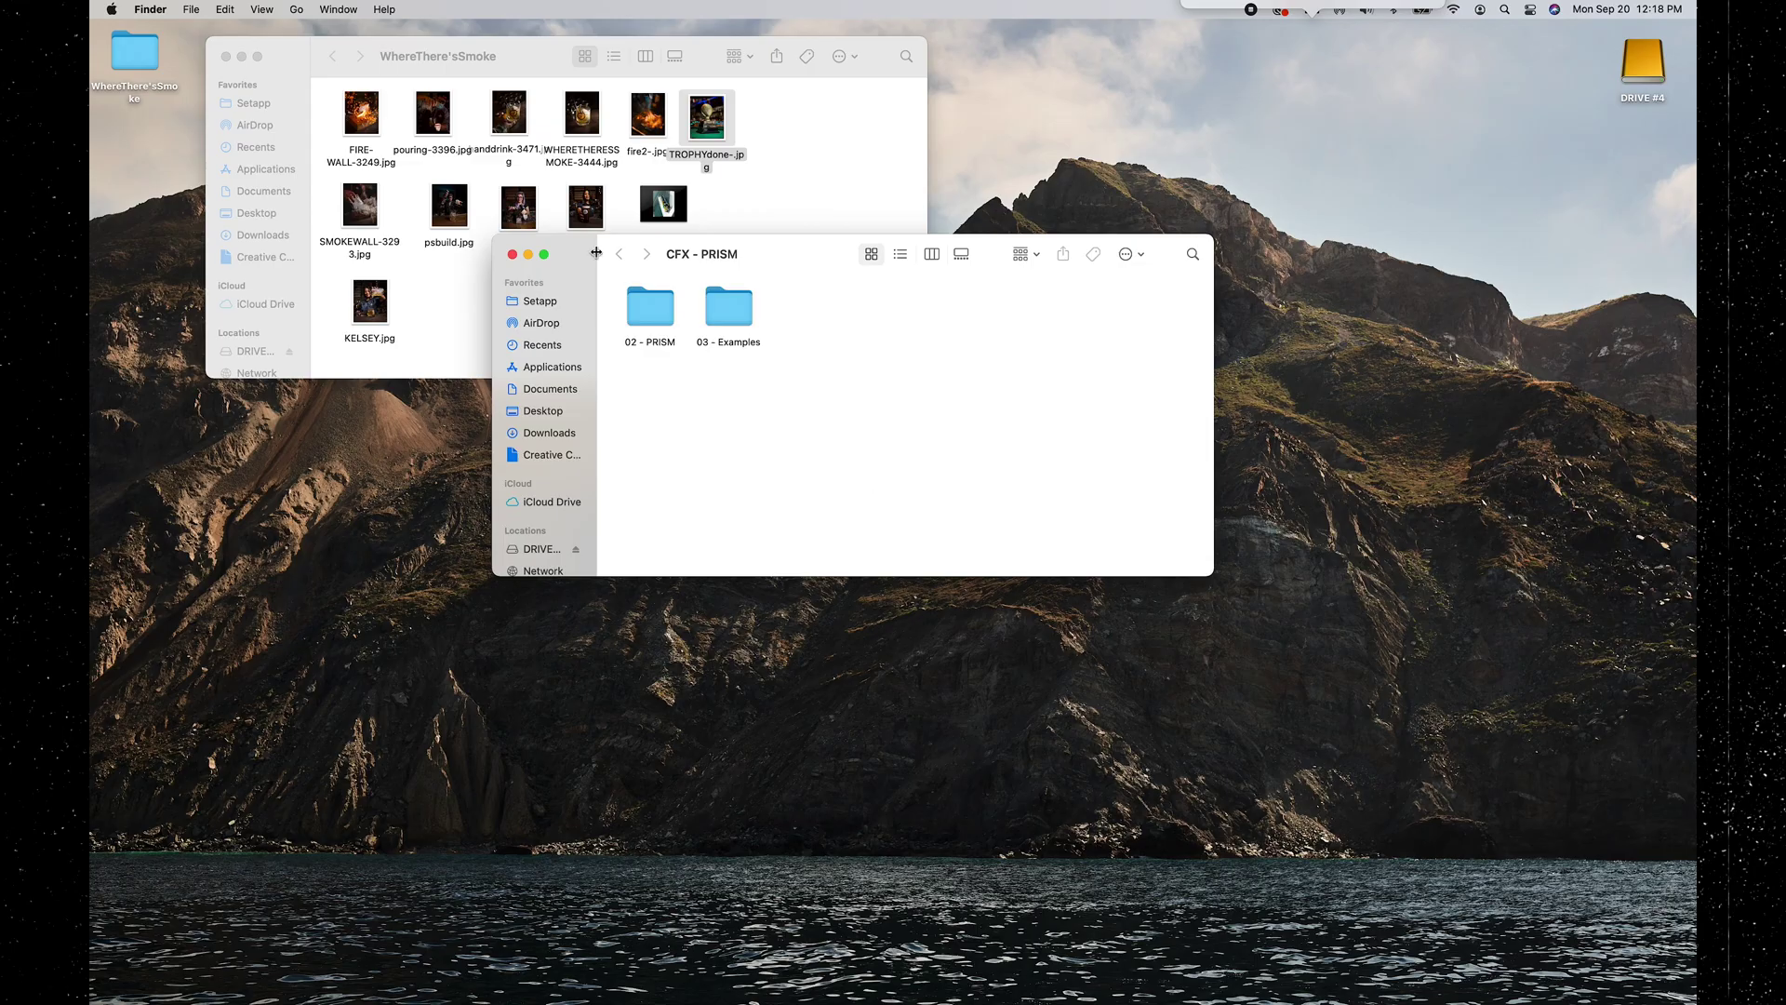
Open the next template from the 02 - PRISM folder and its smart object contents.
double_click(652, 307)
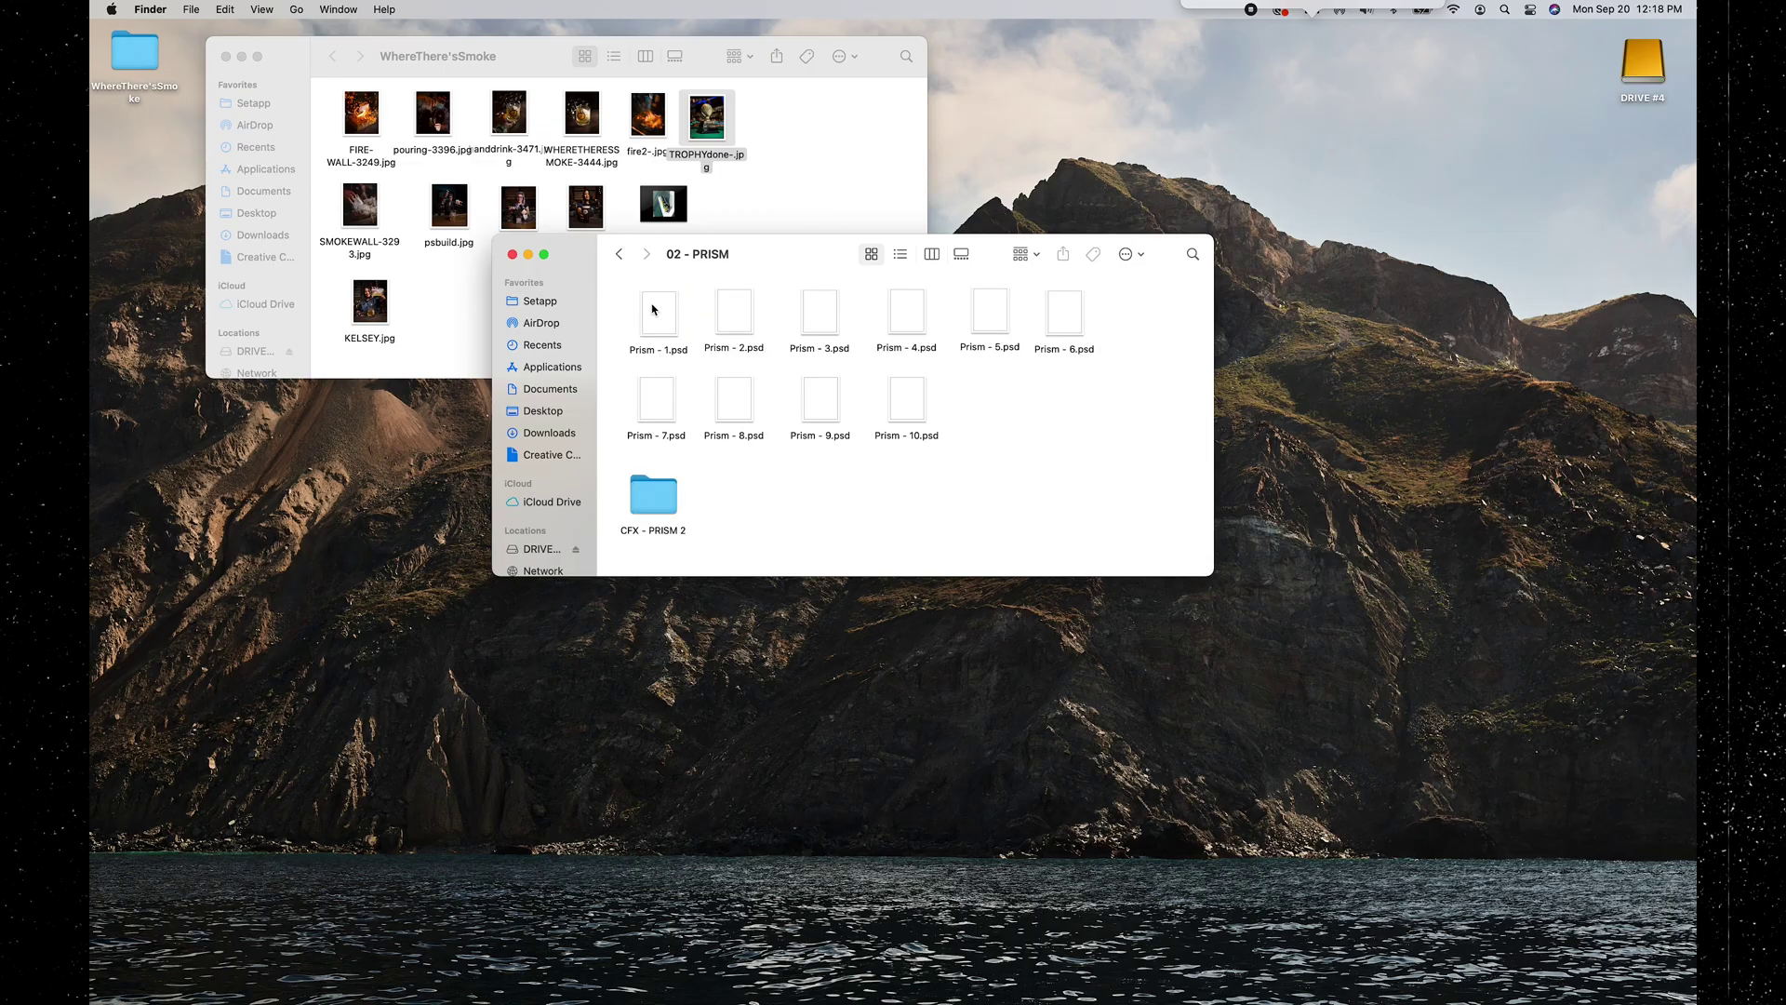
double_click(818, 409)
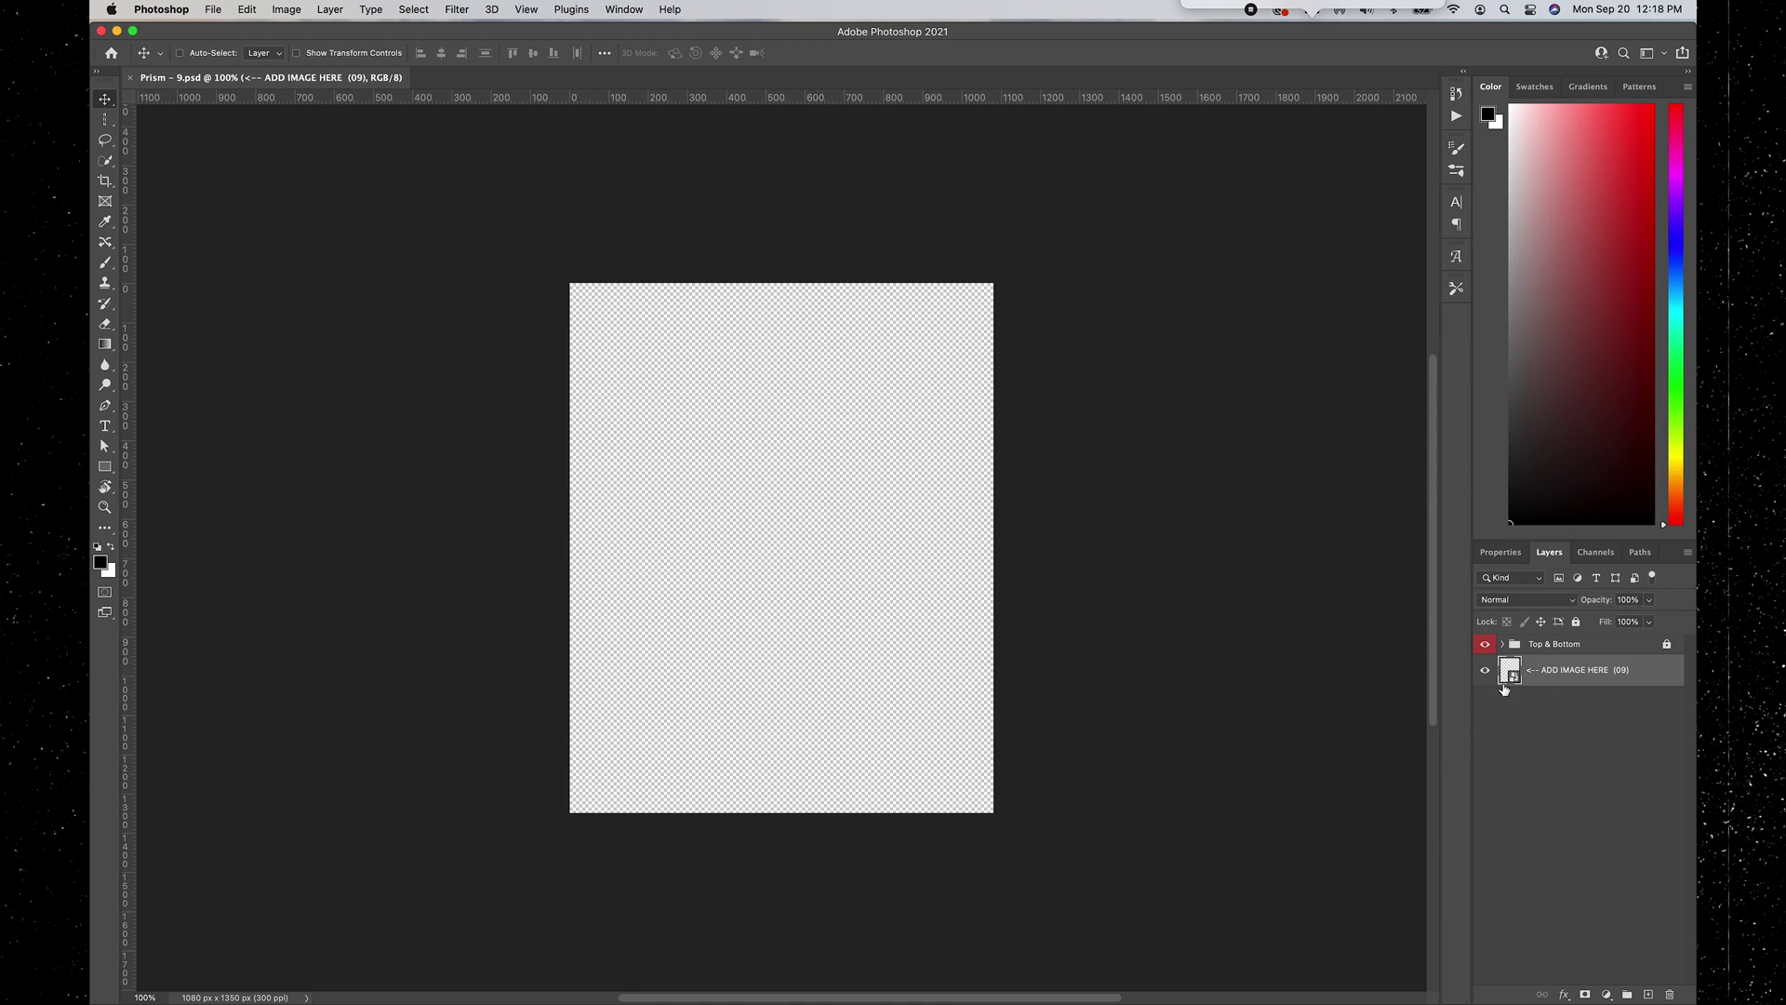
double_click(1510, 670)
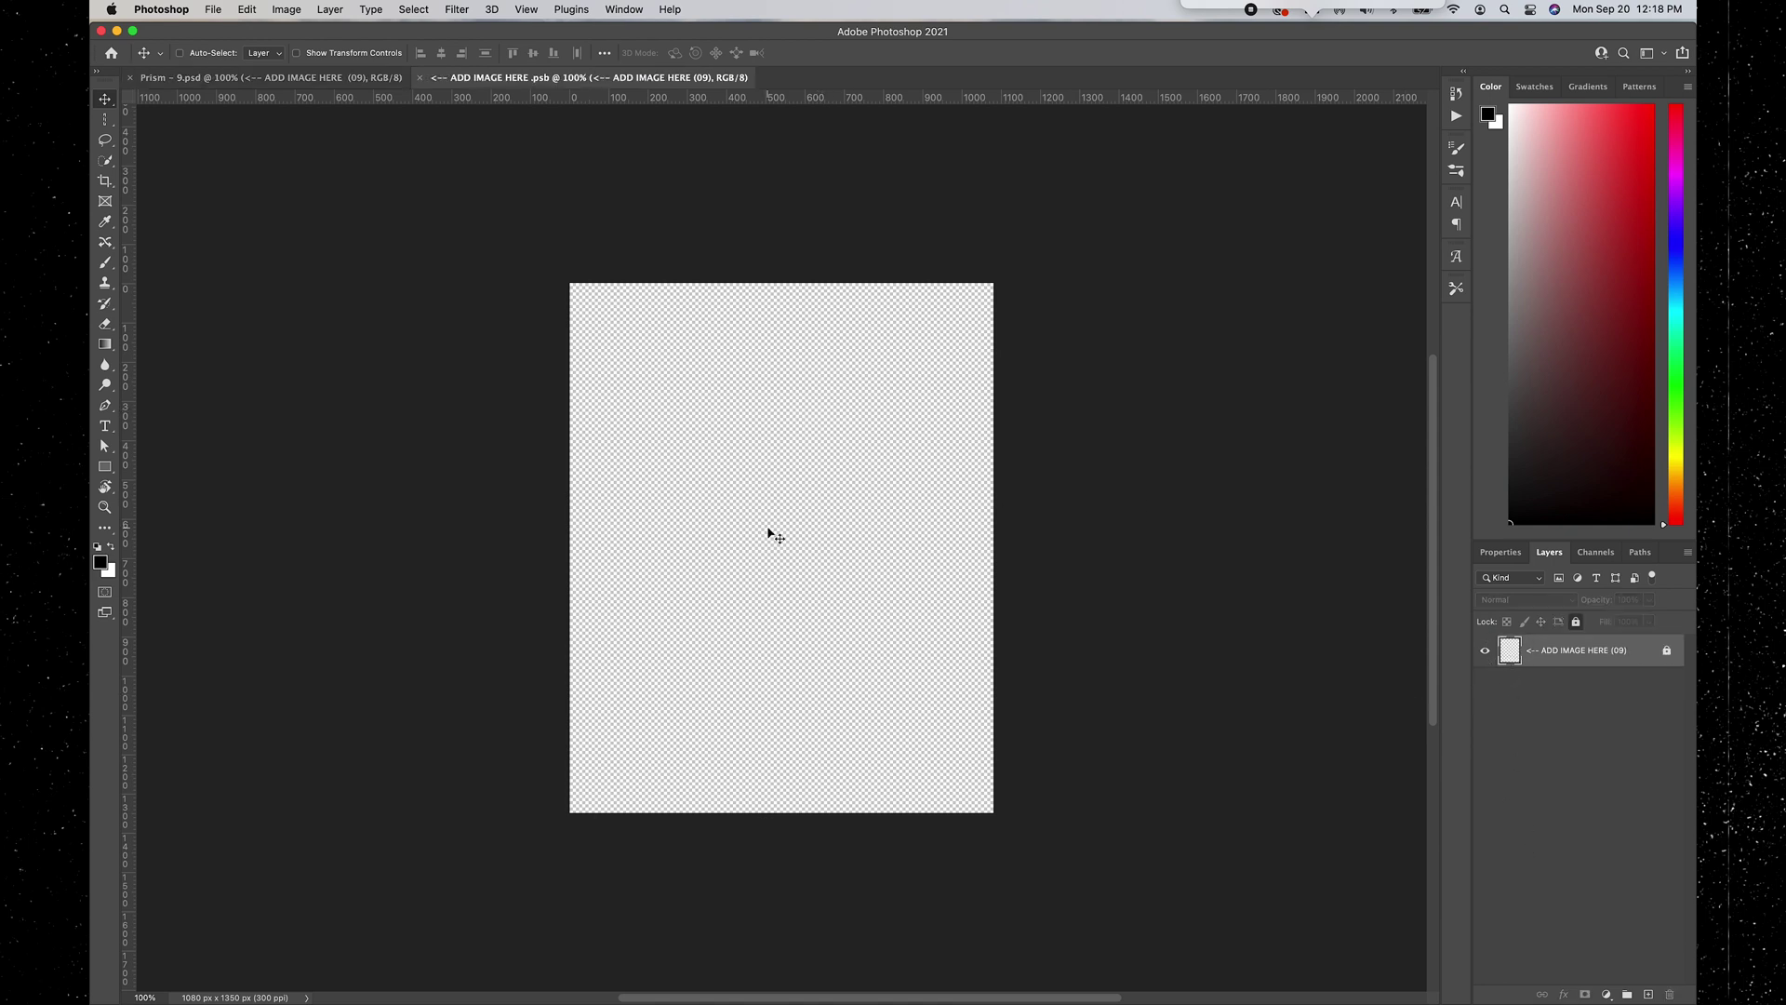
Place TROPHYdone-.jpg into the smart object, confirm it, and save.
key(ctrl+Up)
click(717, 214)
drag(718, 106, 825, 494)
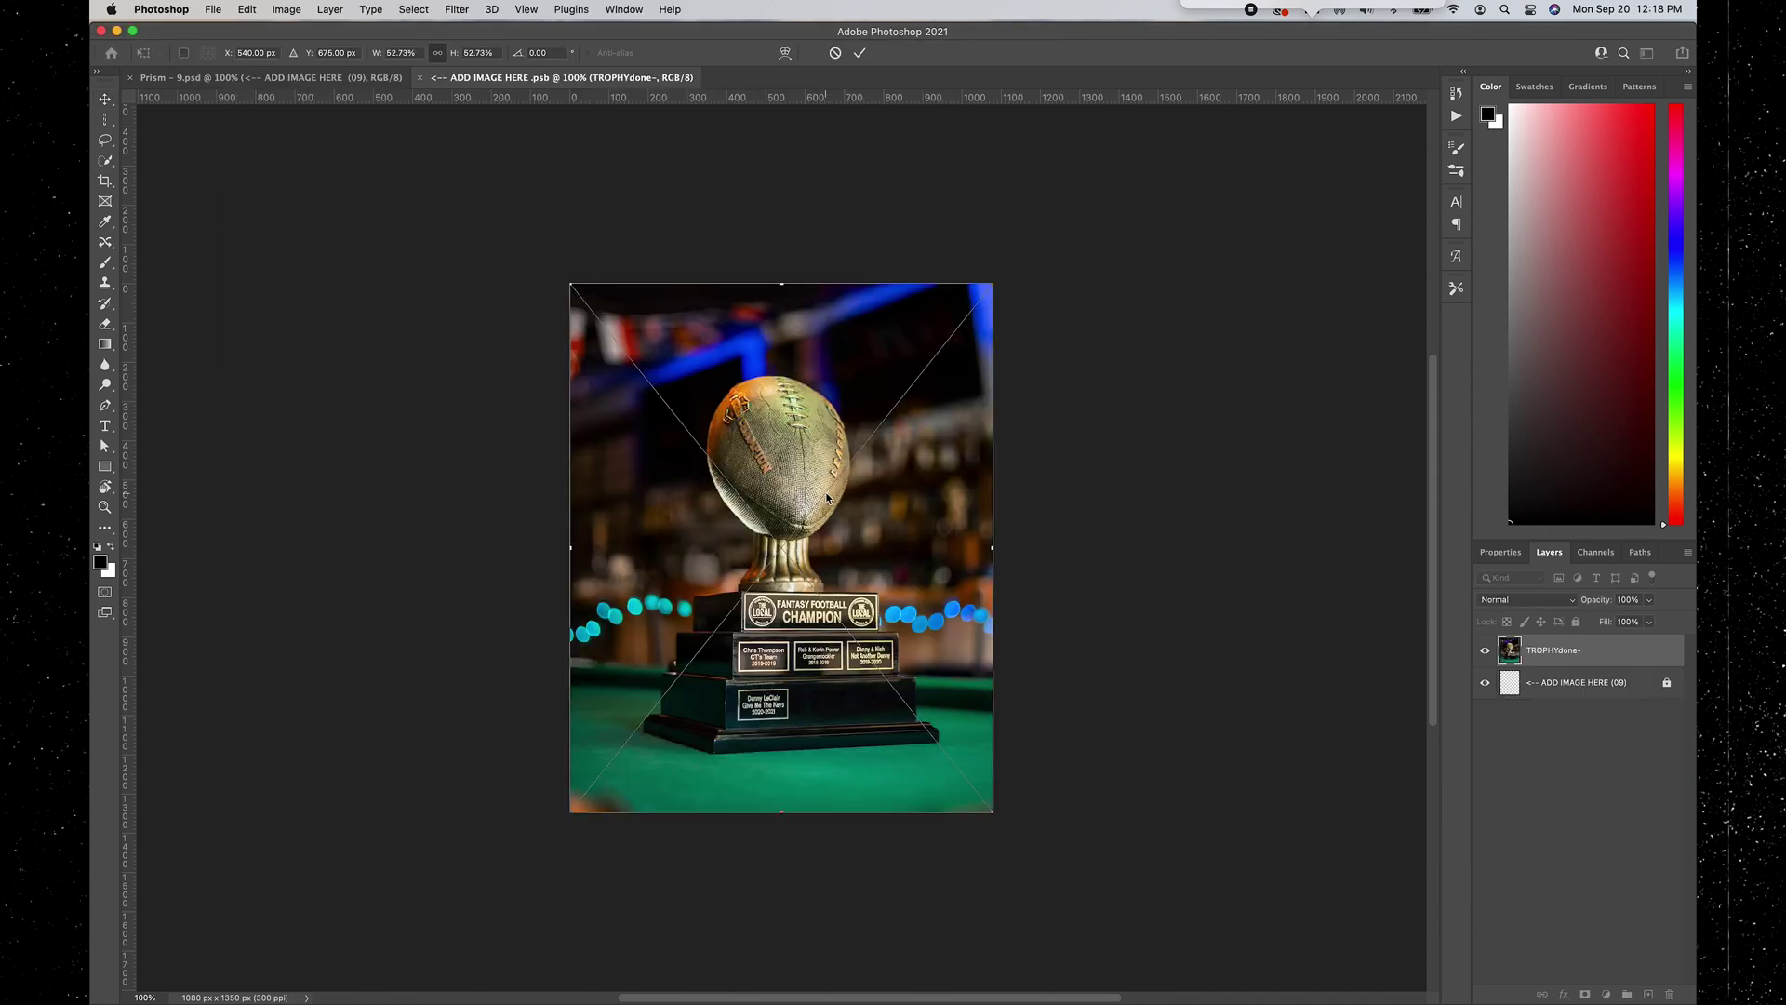
key(Return)
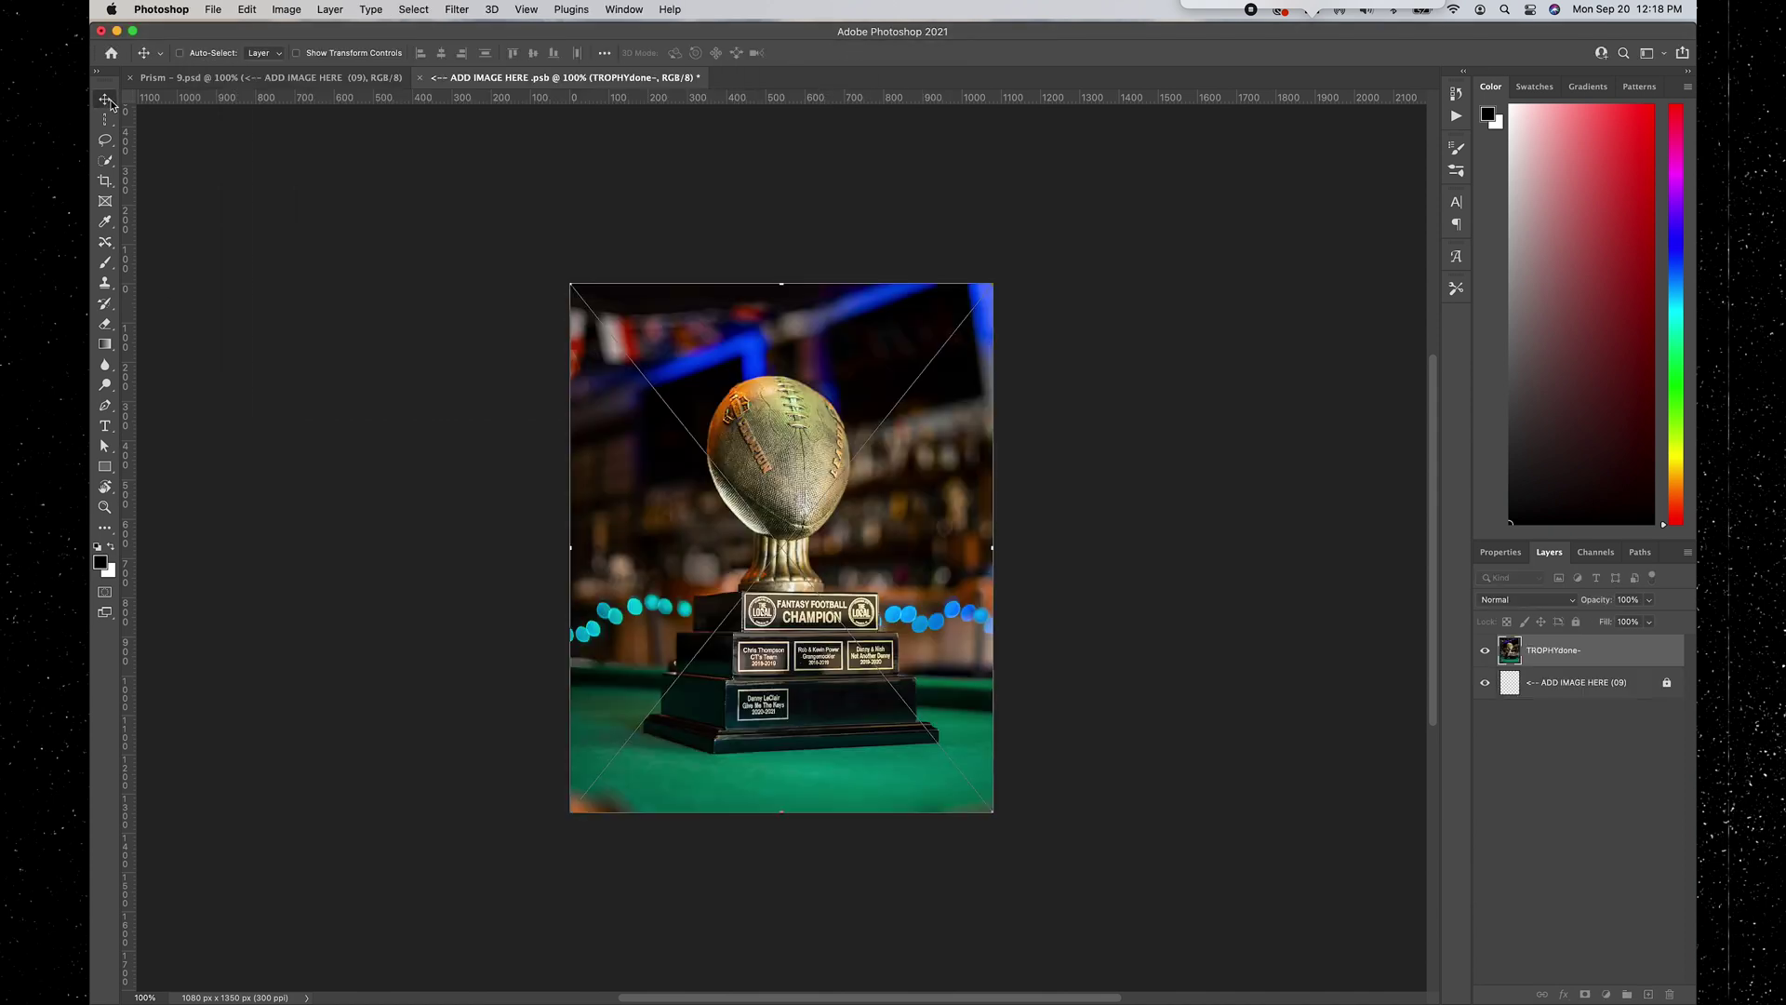
click(213, 10)
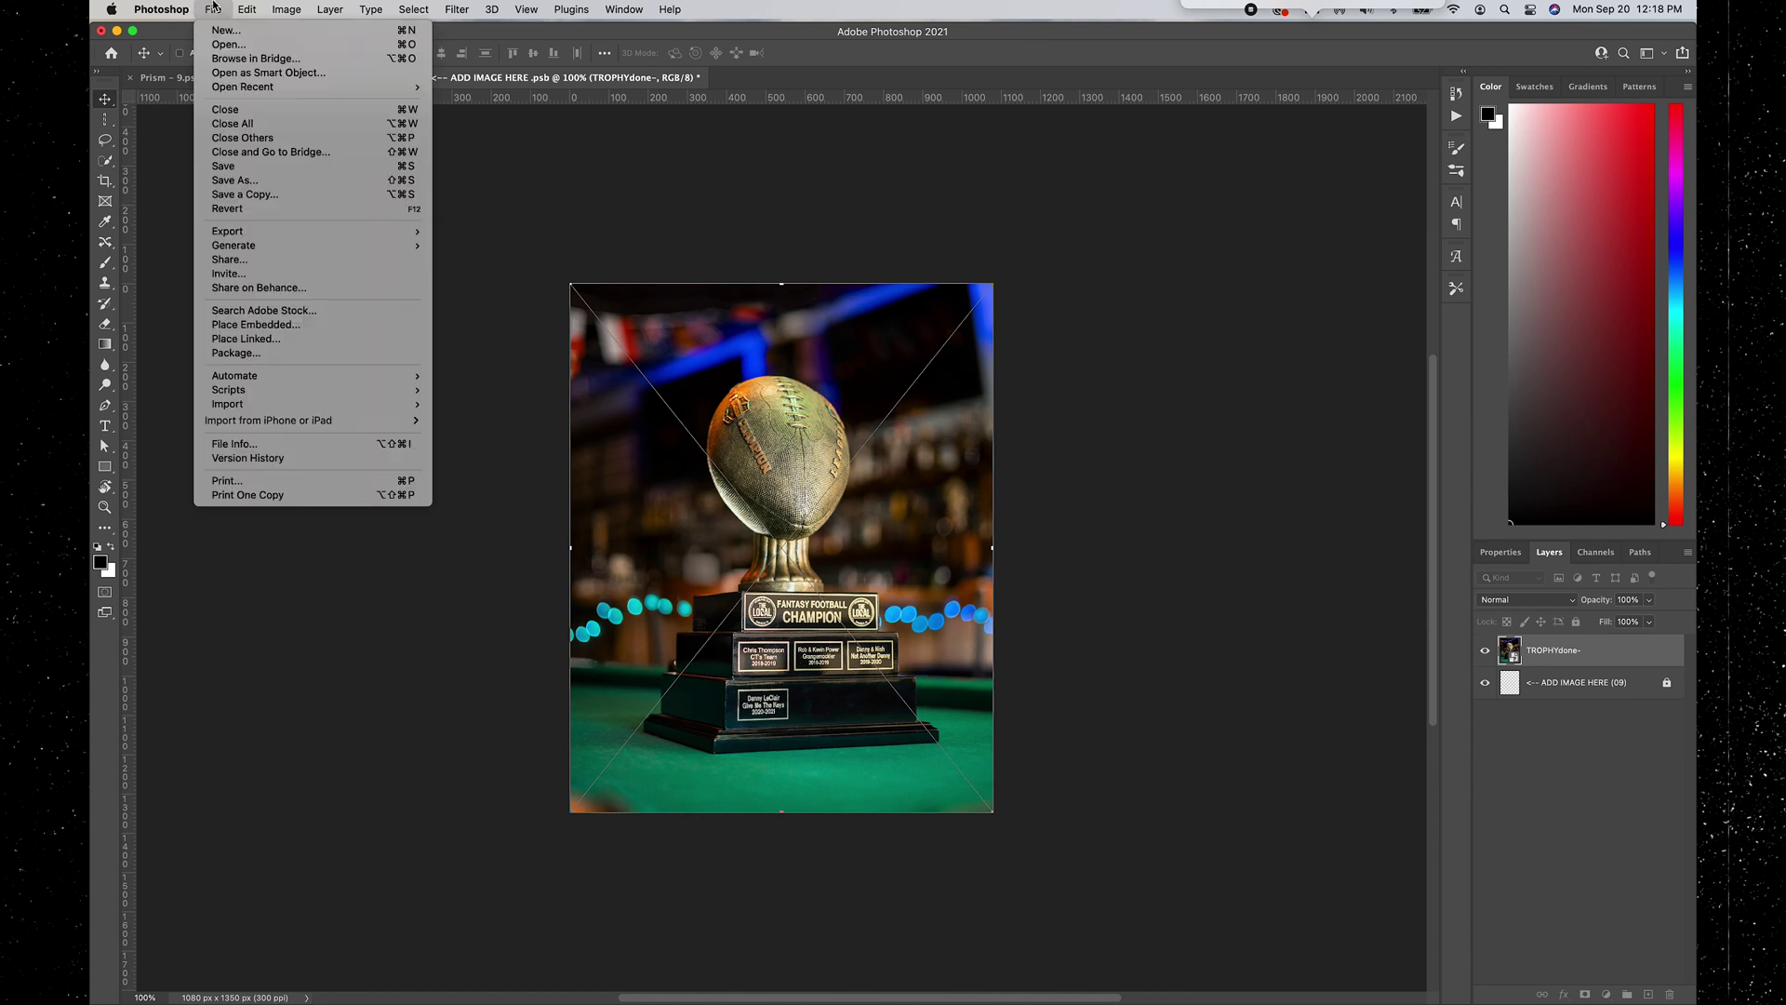
click(260, 172)
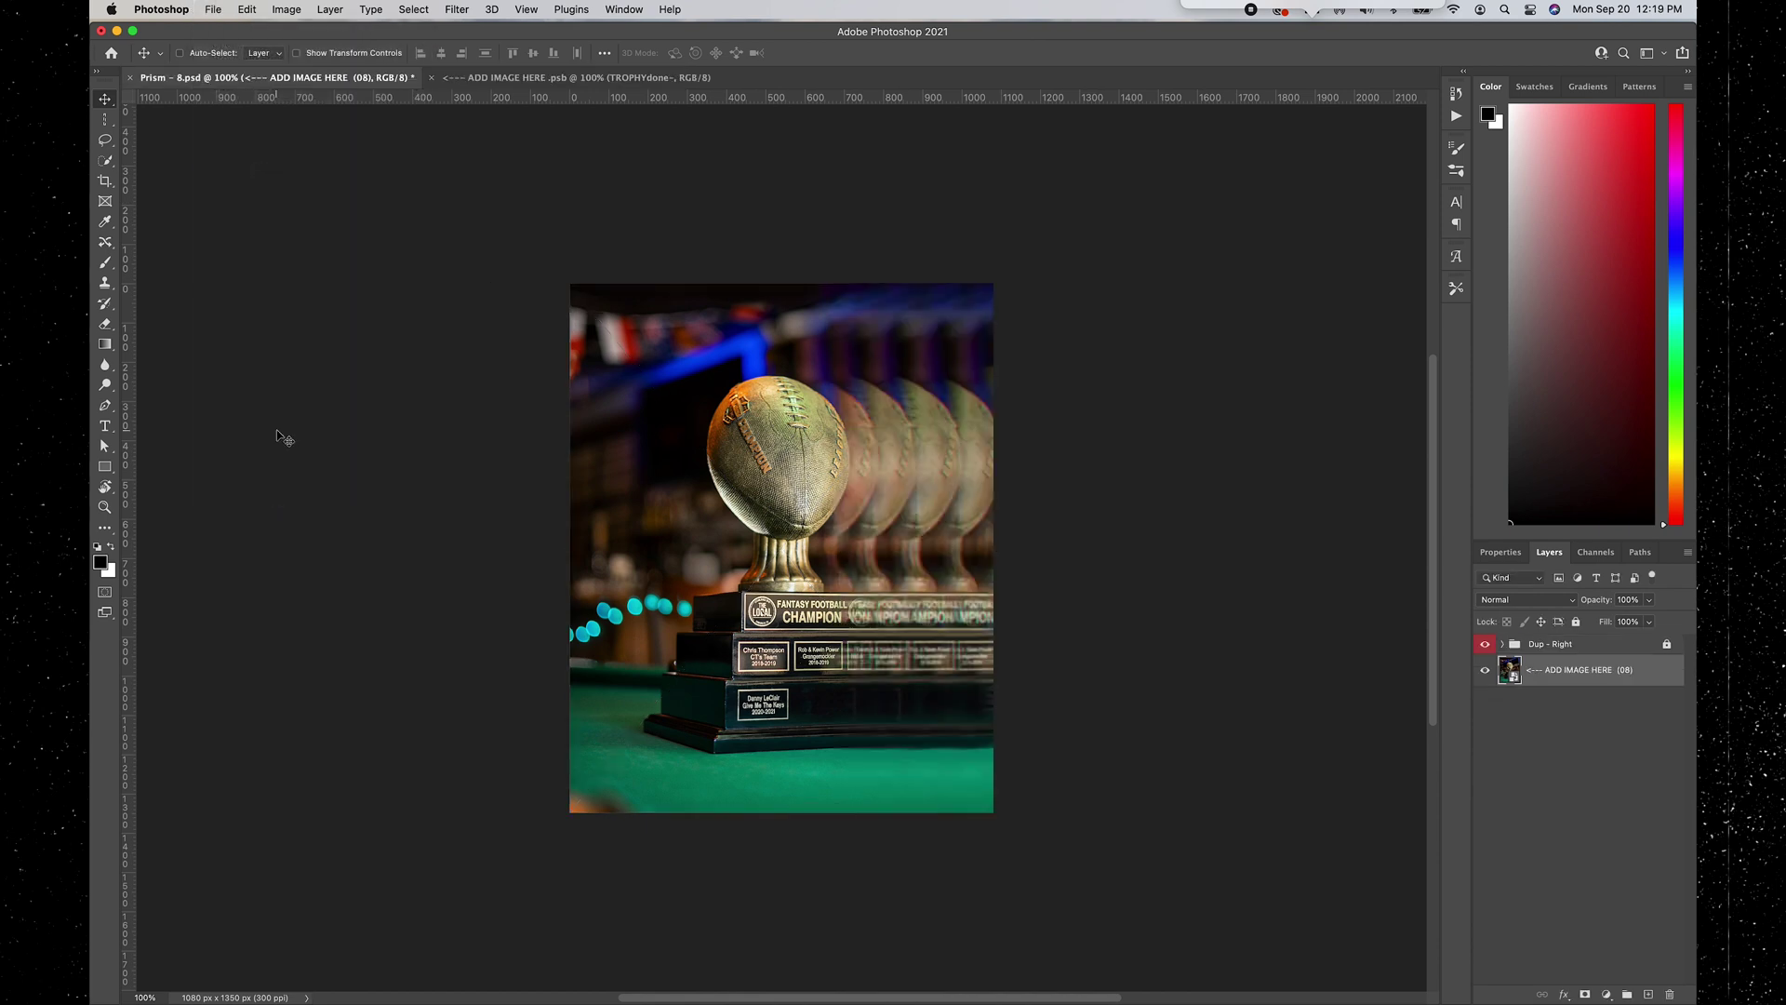